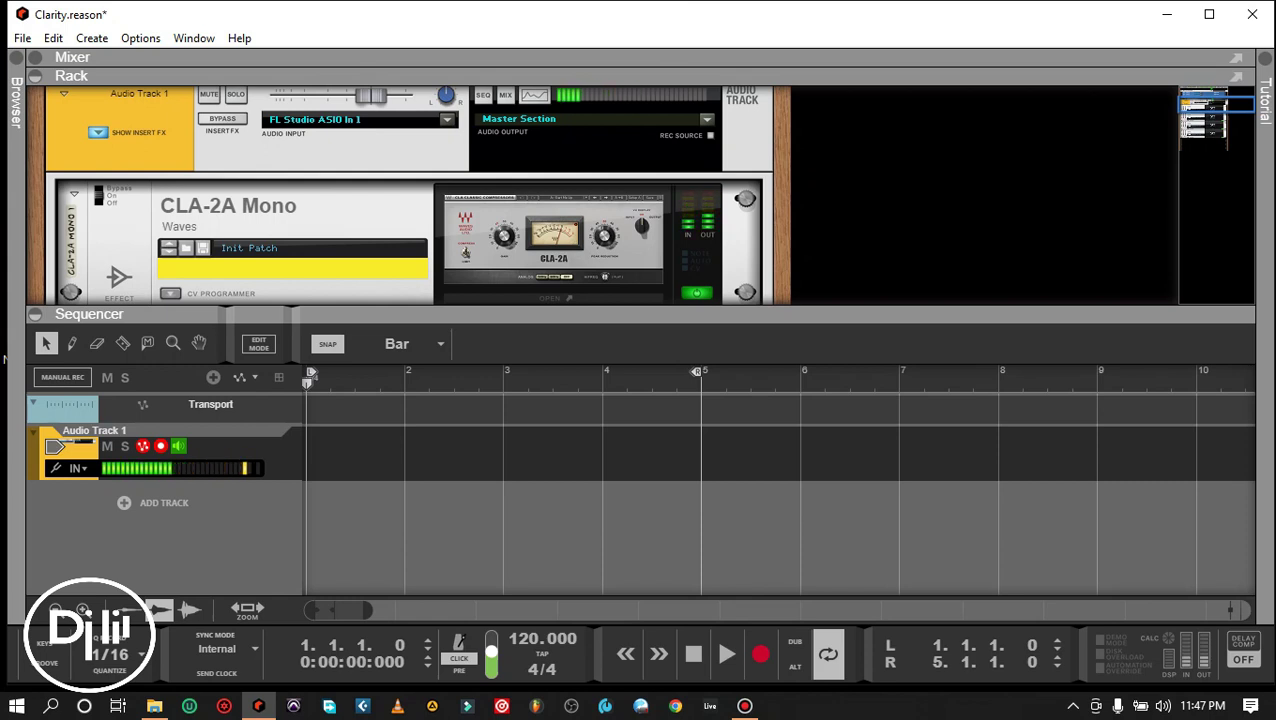
Step: Enlarge the rack area above the sequencer and look over the Waves insert effects on Audio Track 1
{"action": "left_click_drag", "start_coordinate": [640, 314], "coordinate": [640, 442]}
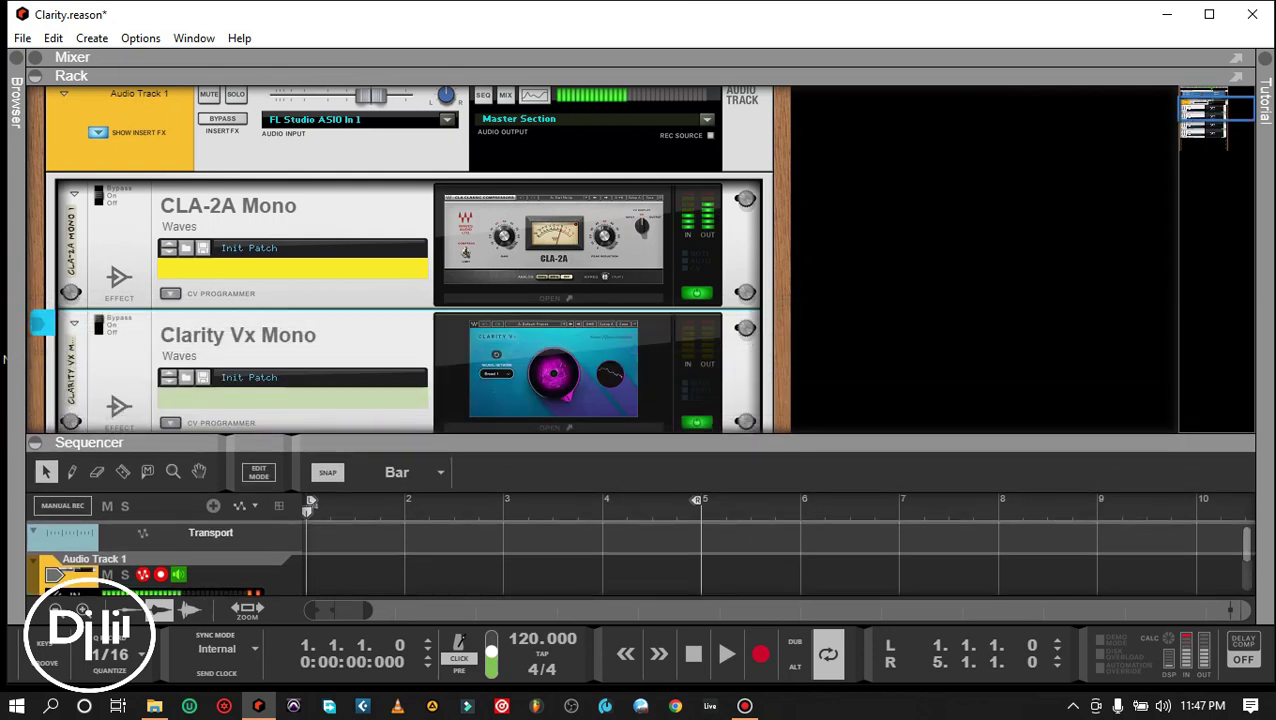
{"action": "scroll", "coordinate": [400, 260], "scroll_direction": "down", "scroll_amount": 3}
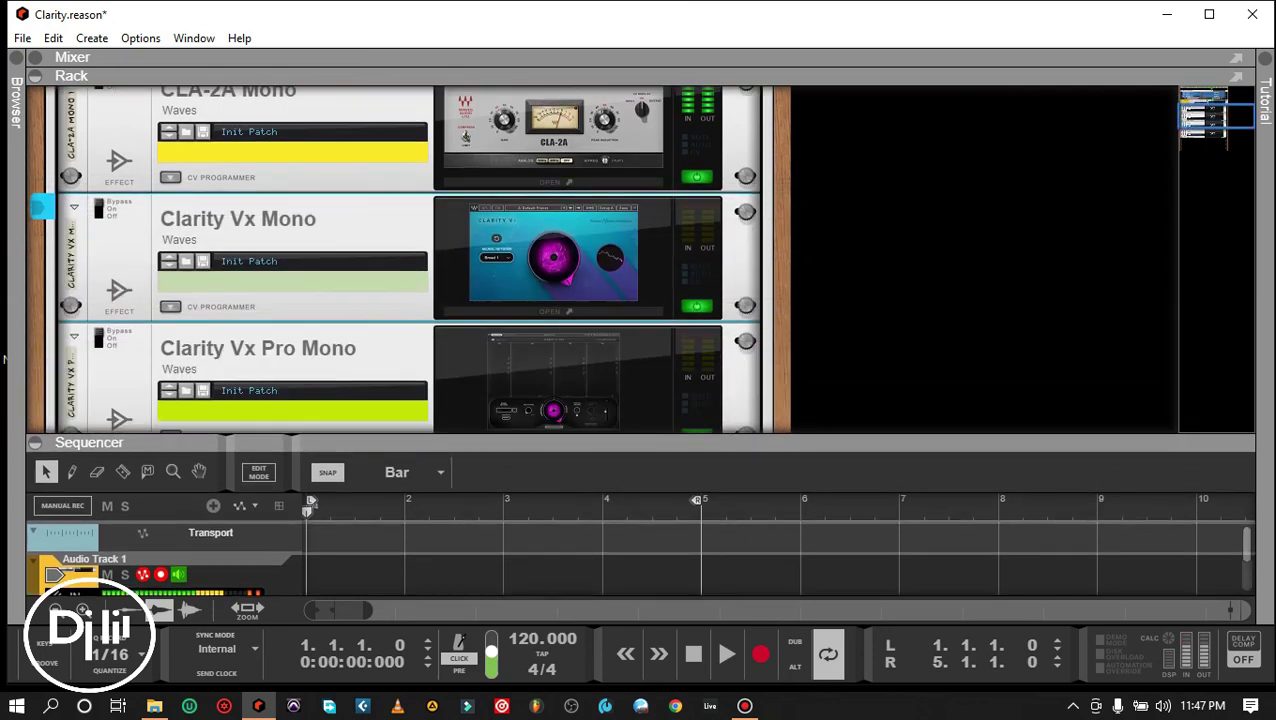
{"action": "scroll", "coordinate": [400, 260], "scroll_direction": "down", "scroll_amount": 2}
{"action": "scroll", "coordinate": [400, 260], "scroll_direction": "up", "scroll_amount": 8}
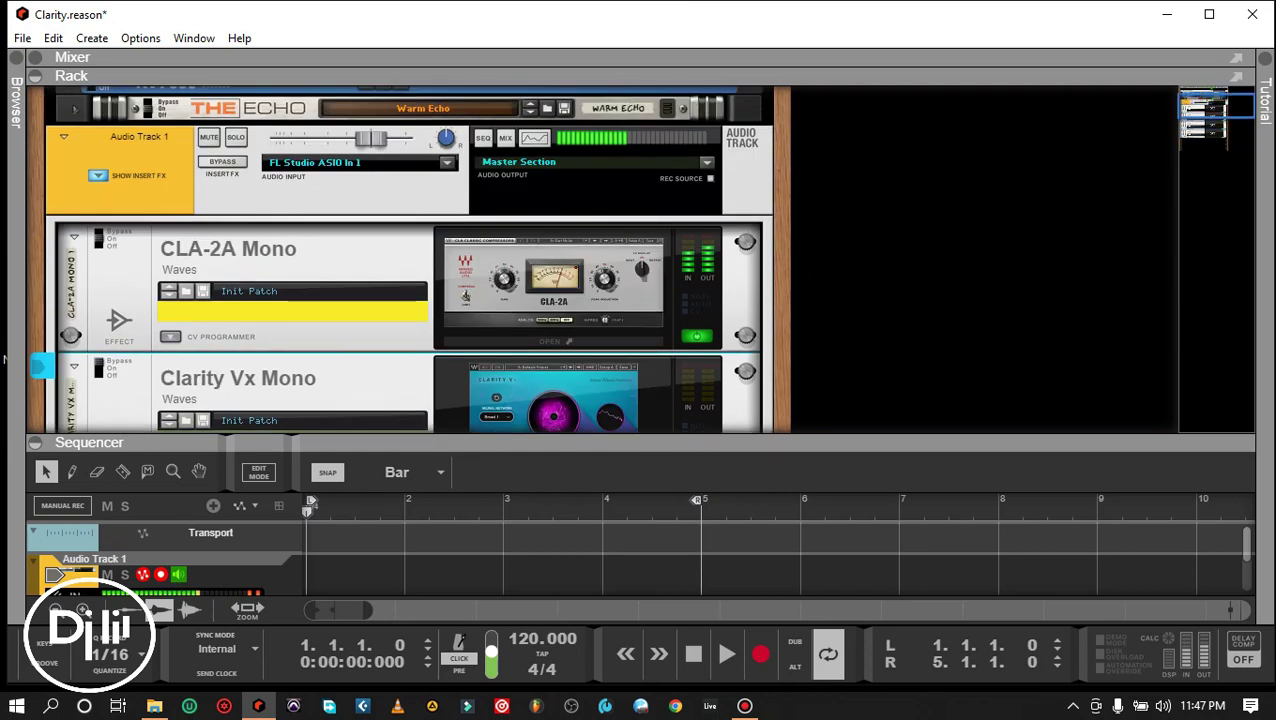
{"action": "scroll", "coordinate": [400, 260], "scroll_direction": "down", "scroll_amount": 3}
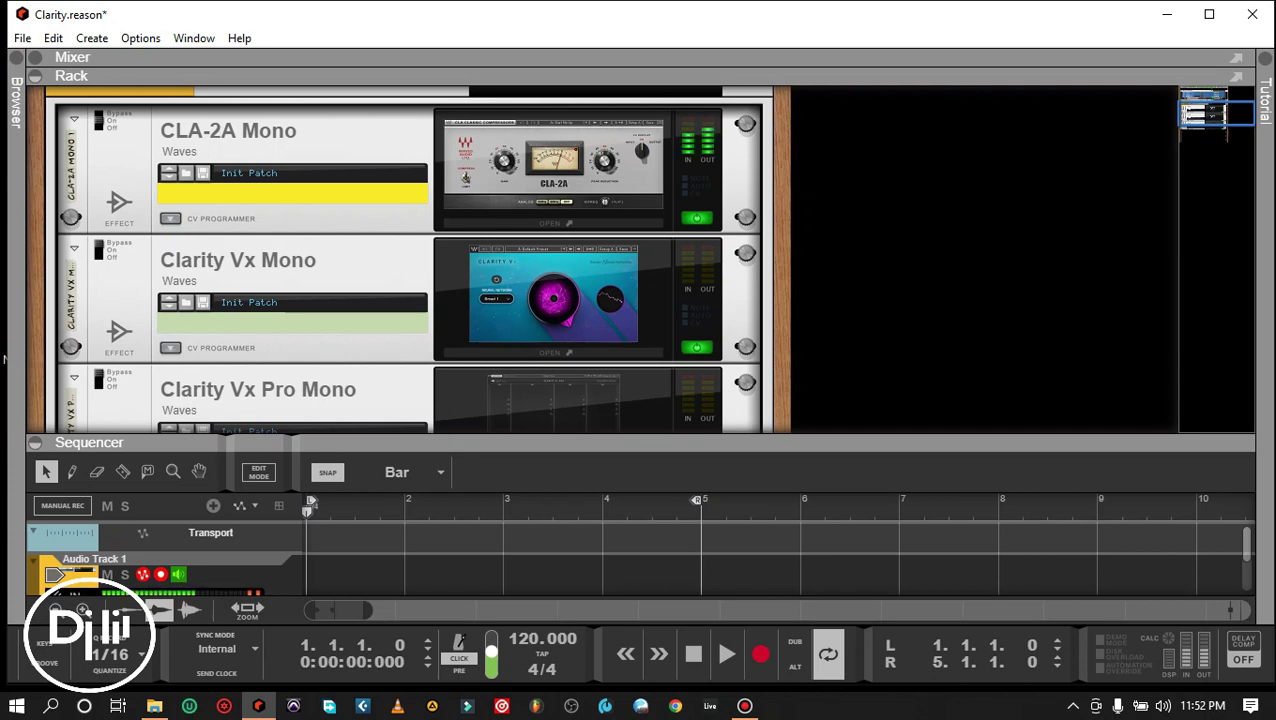
Step: Open the Clarity Vx Mono plugin with its window moved over the rack's middle and turn its ambience reduction down to about 0.8
{"action": "left_click", "coordinate": [560, 352]}
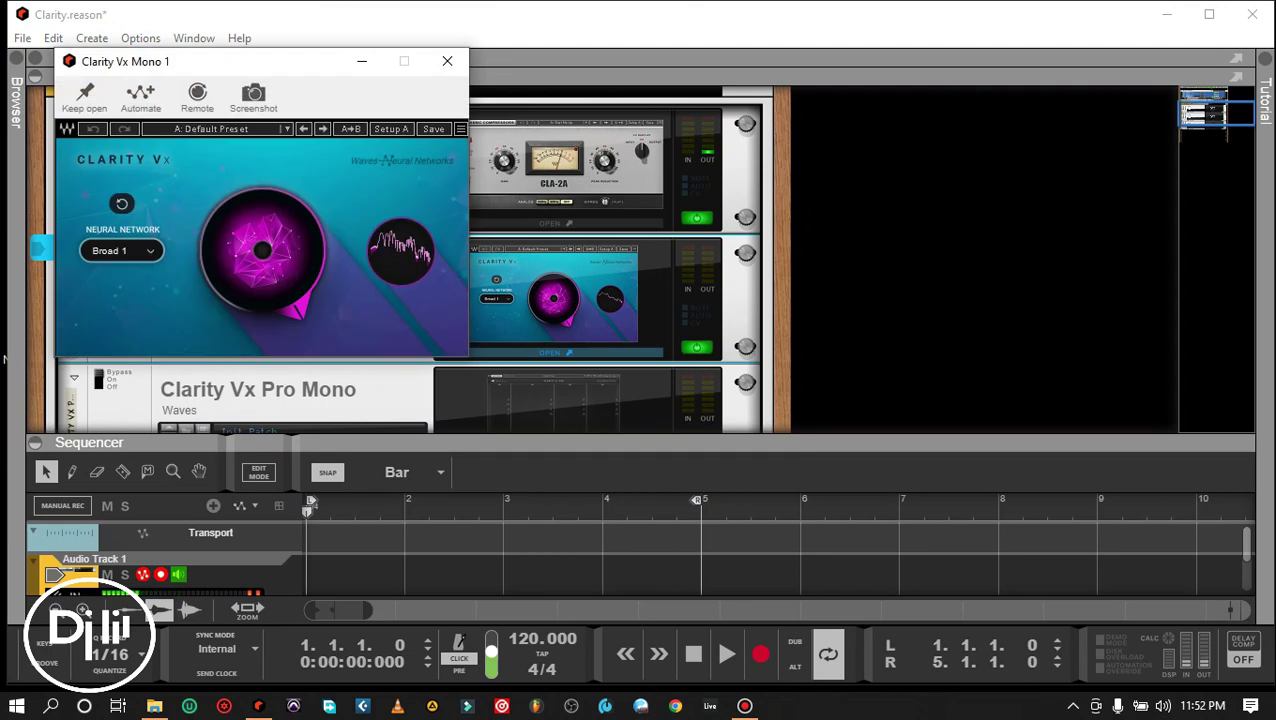
{"action": "left_click_drag", "start_coordinate": [262, 250], "coordinate": [262, 345]}
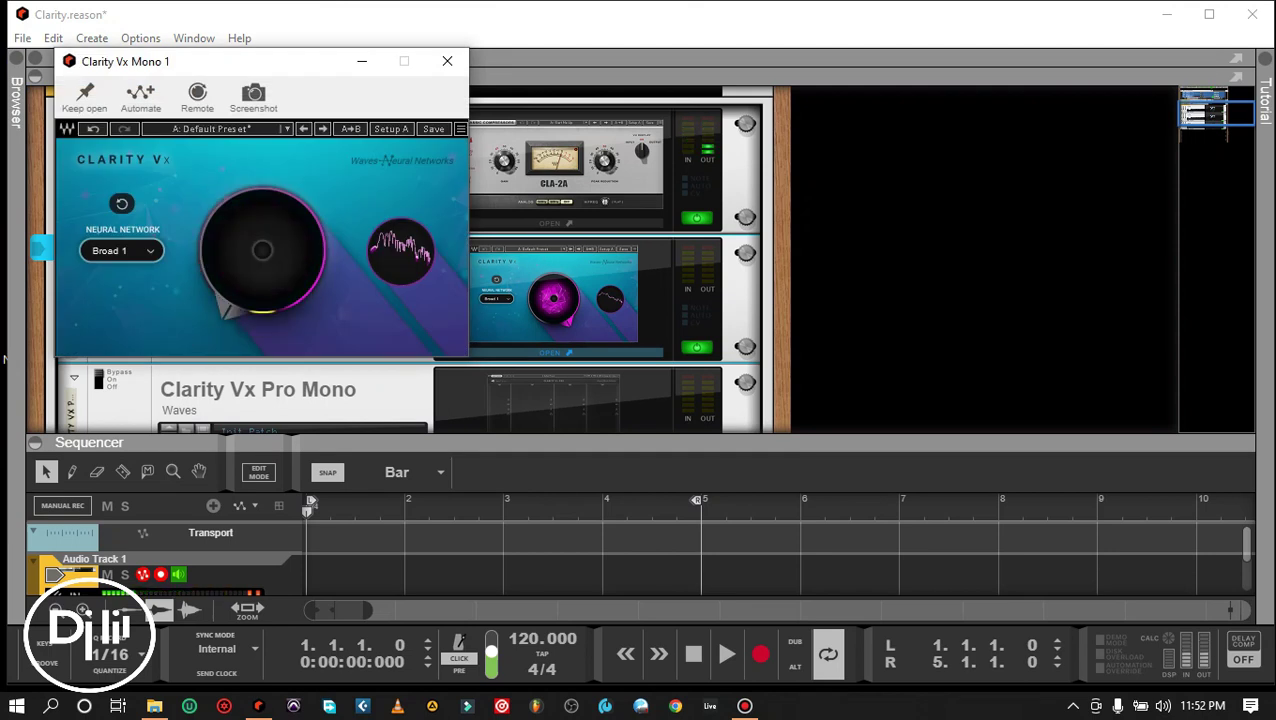
{"action": "left_click_drag", "start_coordinate": [294, 61], "coordinate": [621, 45]}
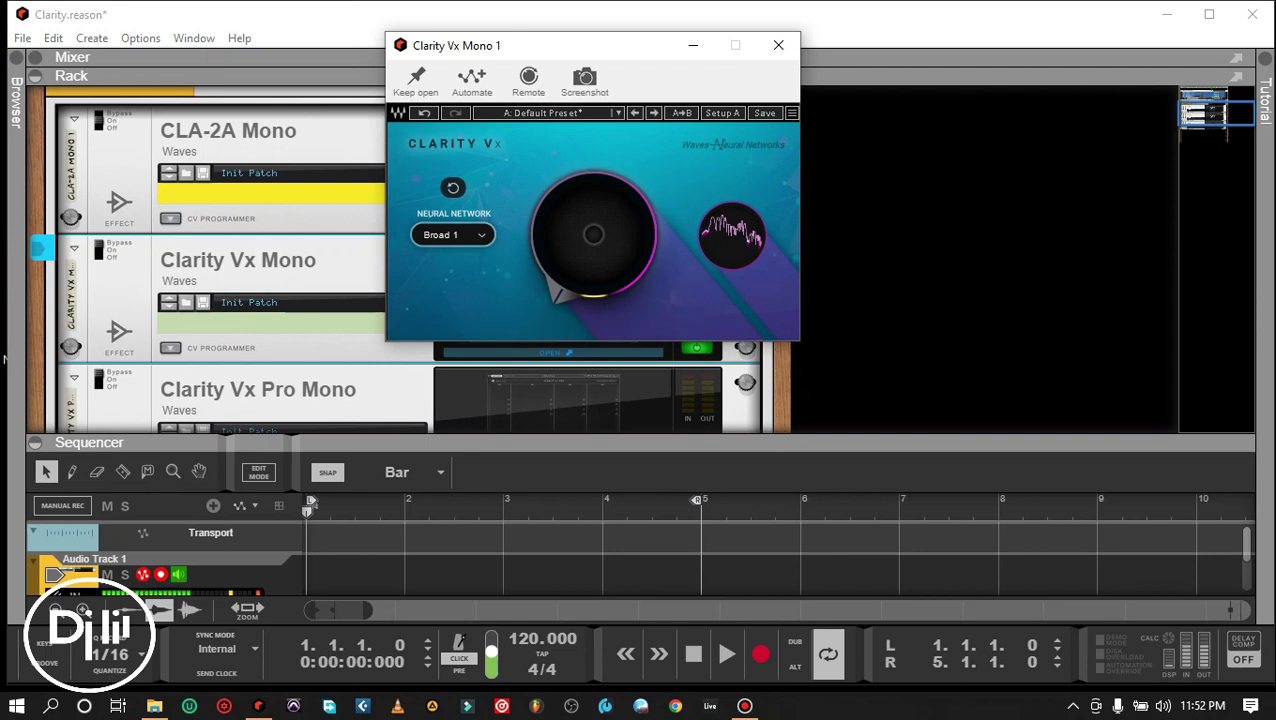
Step: Try the Broad 2 neural network in Clarity Vx Mono and switch back to Broad 1
{"action": "left_click", "coordinate": [478, 235]}
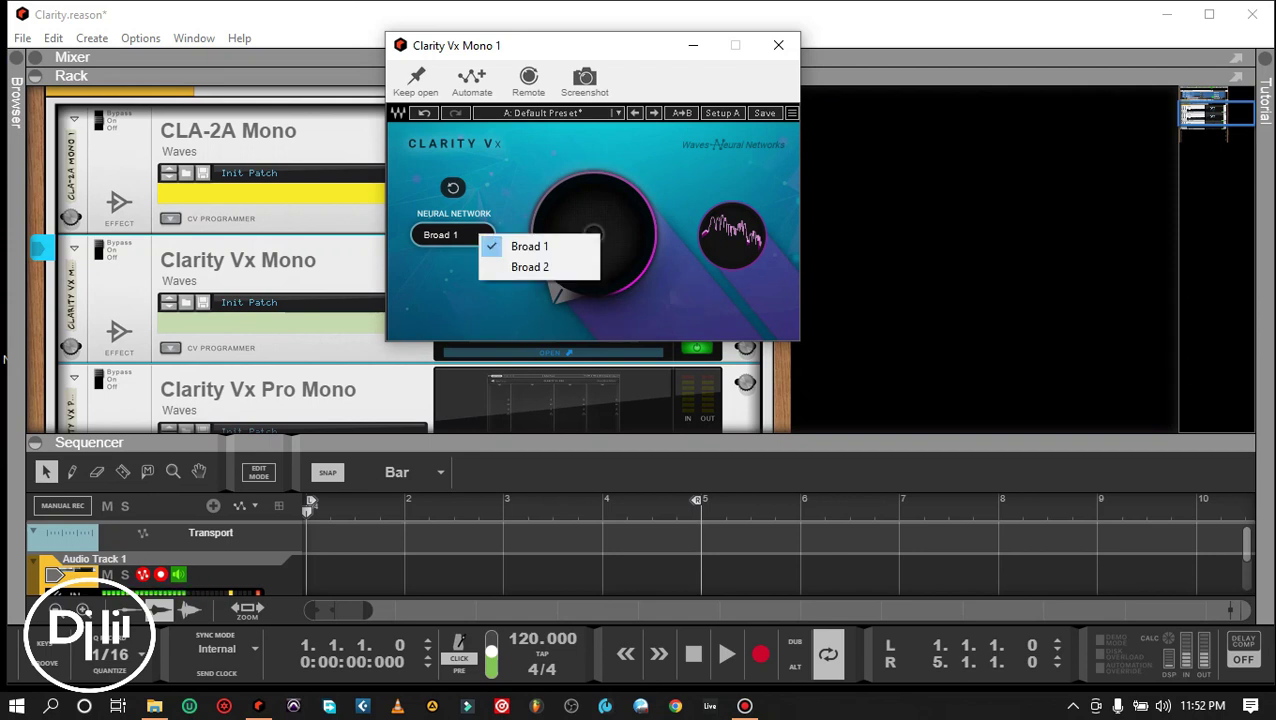
{"action": "key", "text": "Escape"}
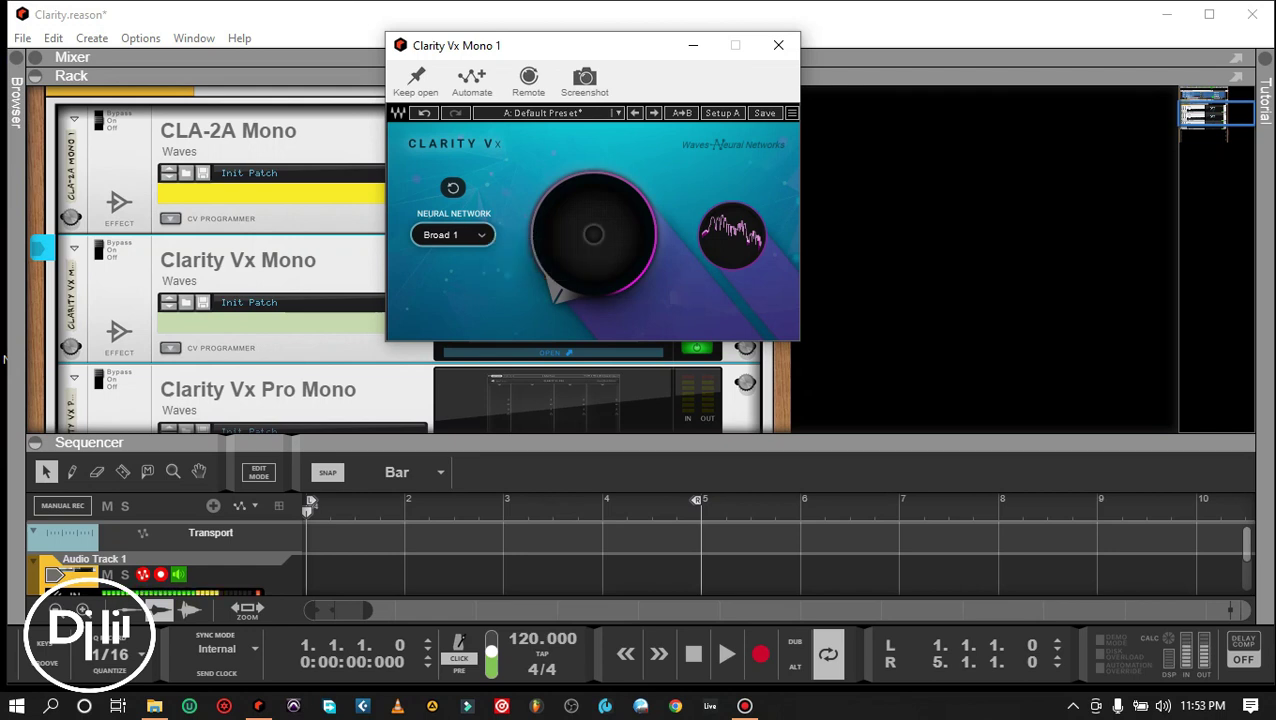
{"action": "left_click", "coordinate": [441, 235]}
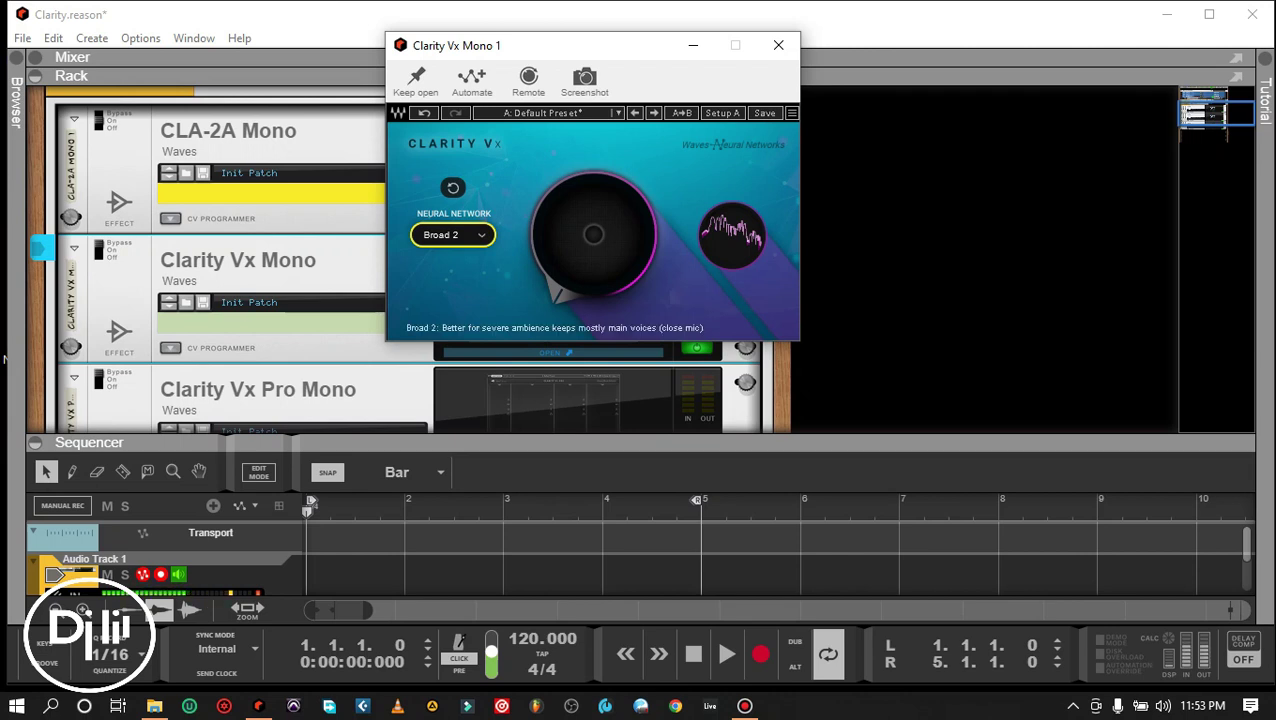
{"action": "key", "text": "Up"}
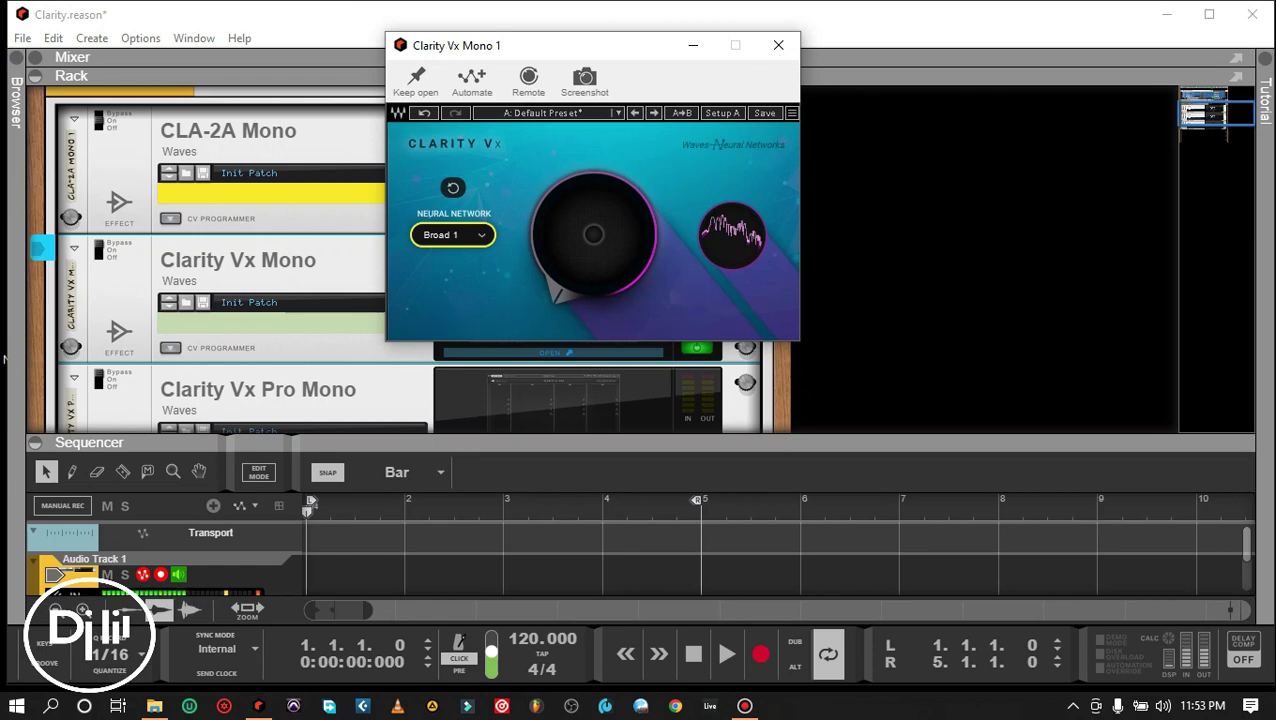
{"action": "left_click_drag", "start_coordinate": [594, 235], "coordinate": [594, 234]}
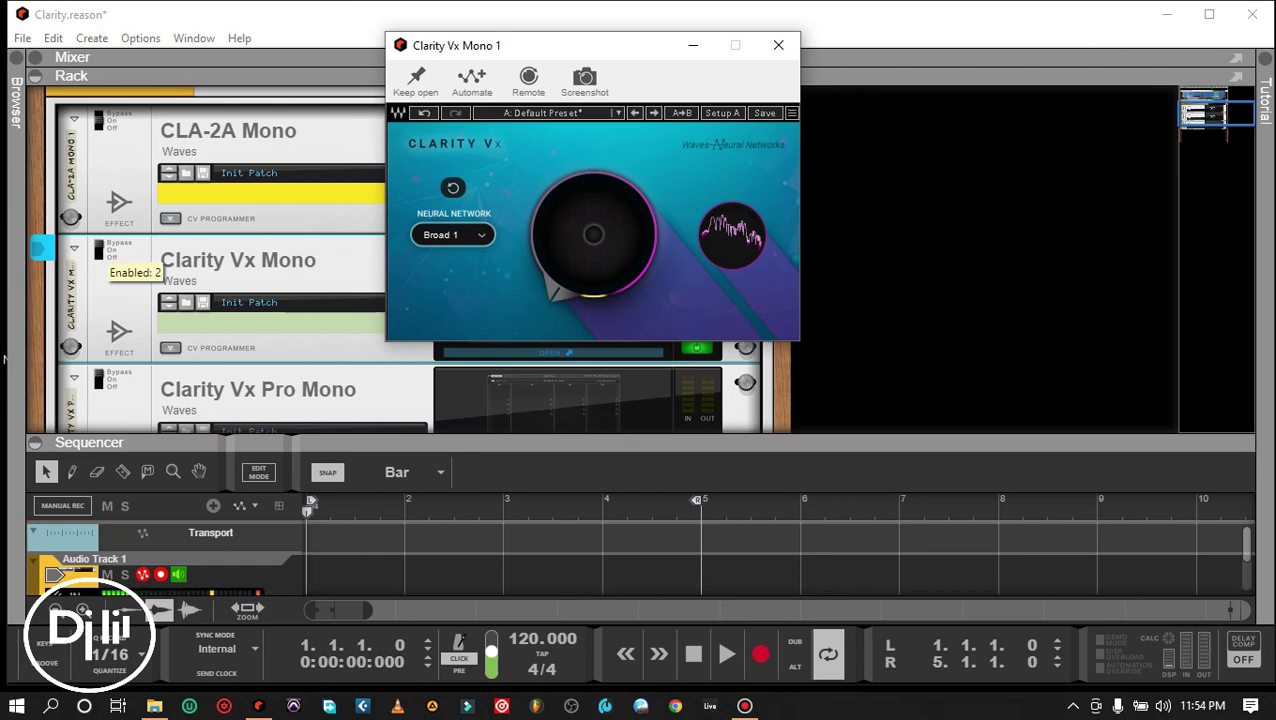
Step: Switch the Clarity Vx Mono device from bypass to on and move its plugin window clear of the rack devices
{"action": "left_click", "coordinate": [99, 250]}
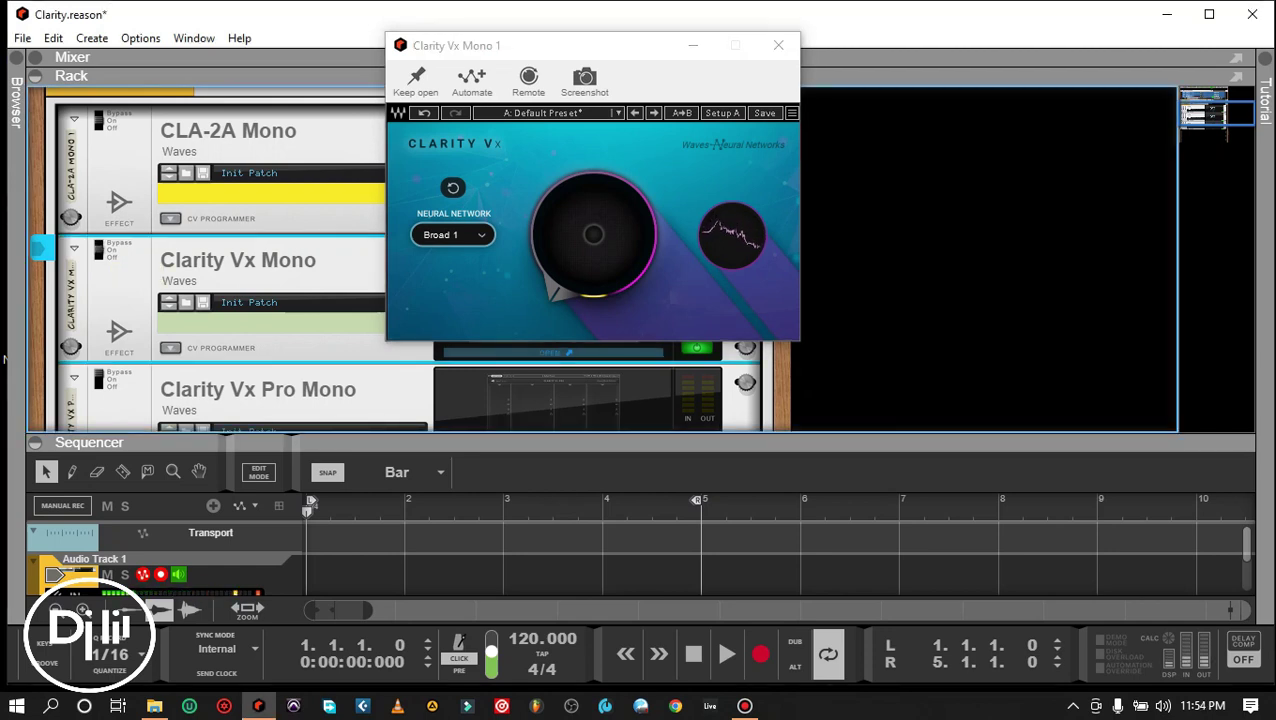
{"action": "left_click_drag", "start_coordinate": [586, 52], "coordinate": [1006, 116]}
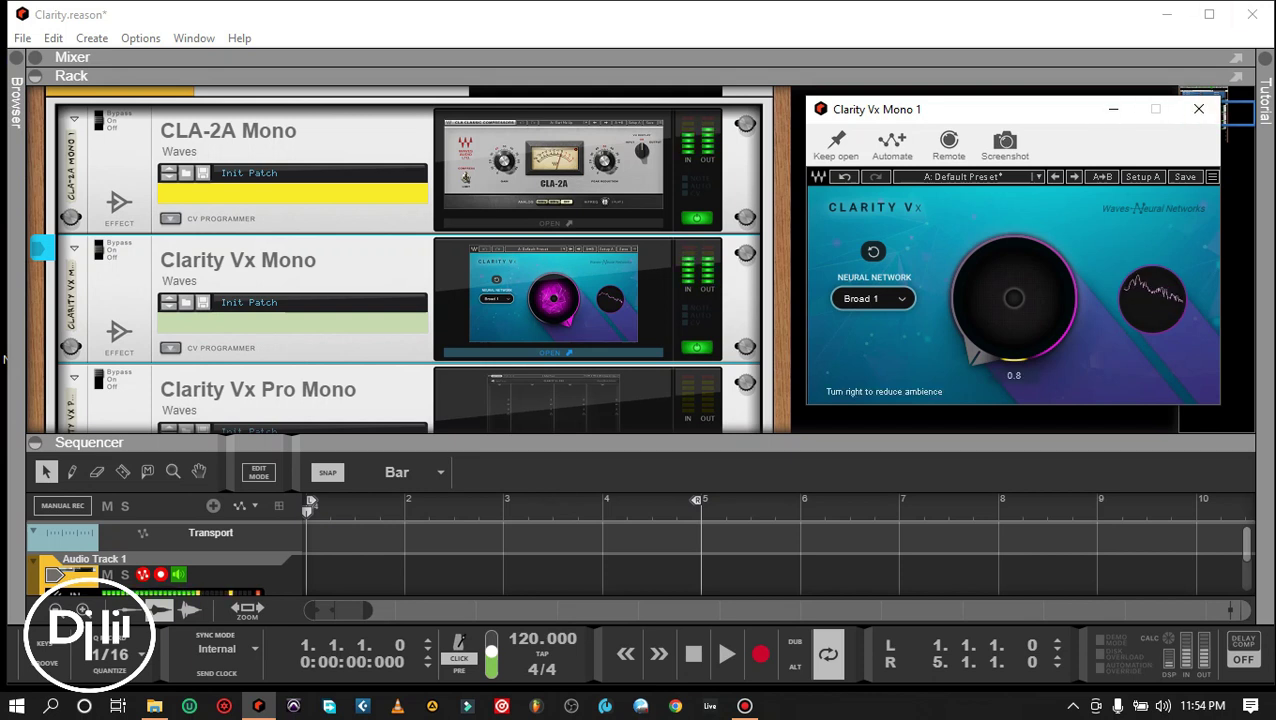
Step: Try the Clarity Vx Mono ambience reduction at 66.6 and return it to 0.0
{"action": "mouse_move", "coordinate": [1014, 298]}
{"action": "left_click_drag", "start_coordinate": [1014, 298], "coordinate": [1014, 212]}
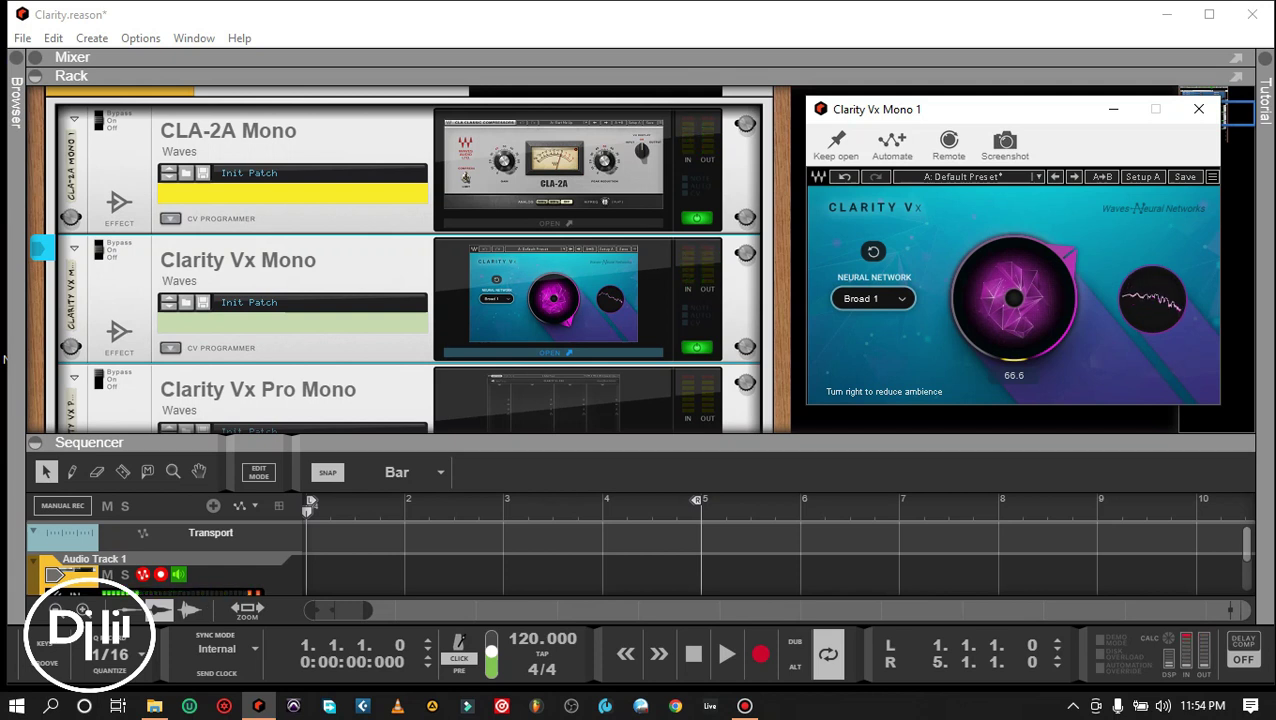
{"action": "mouse_move", "coordinate": [1014, 298]}
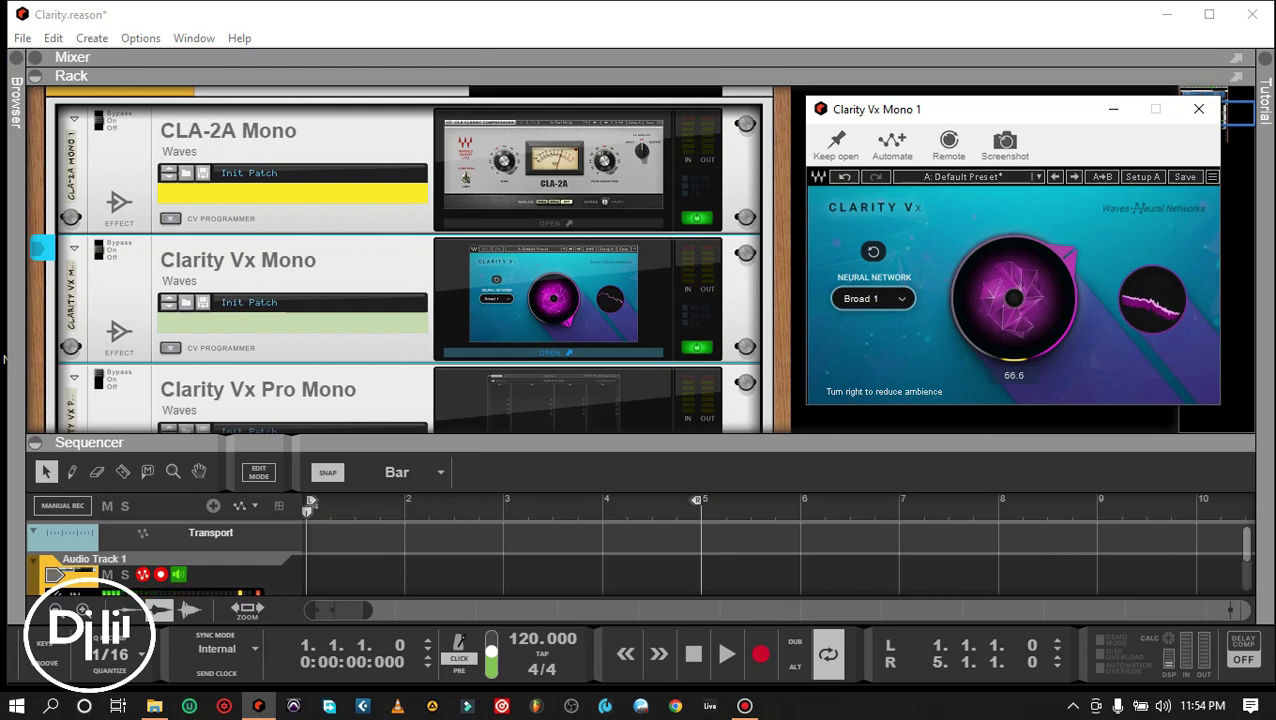
{"action": "left_click_drag", "start_coordinate": [1014, 298], "coordinate": [1014, 398]}
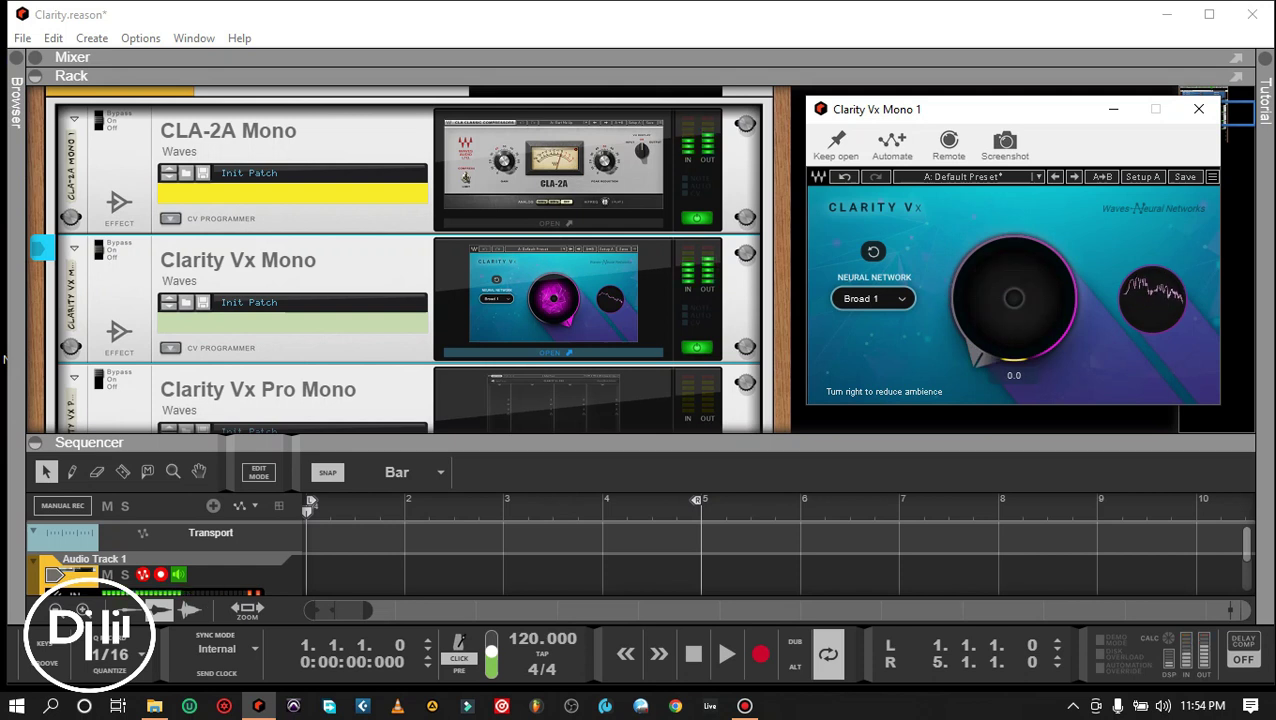
Step: Raise the Clarity Vx Mono ambience reduction in stages to 95.3
{"action": "left_click_drag", "start_coordinate": [1014, 298], "coordinate": [1014, 214]}
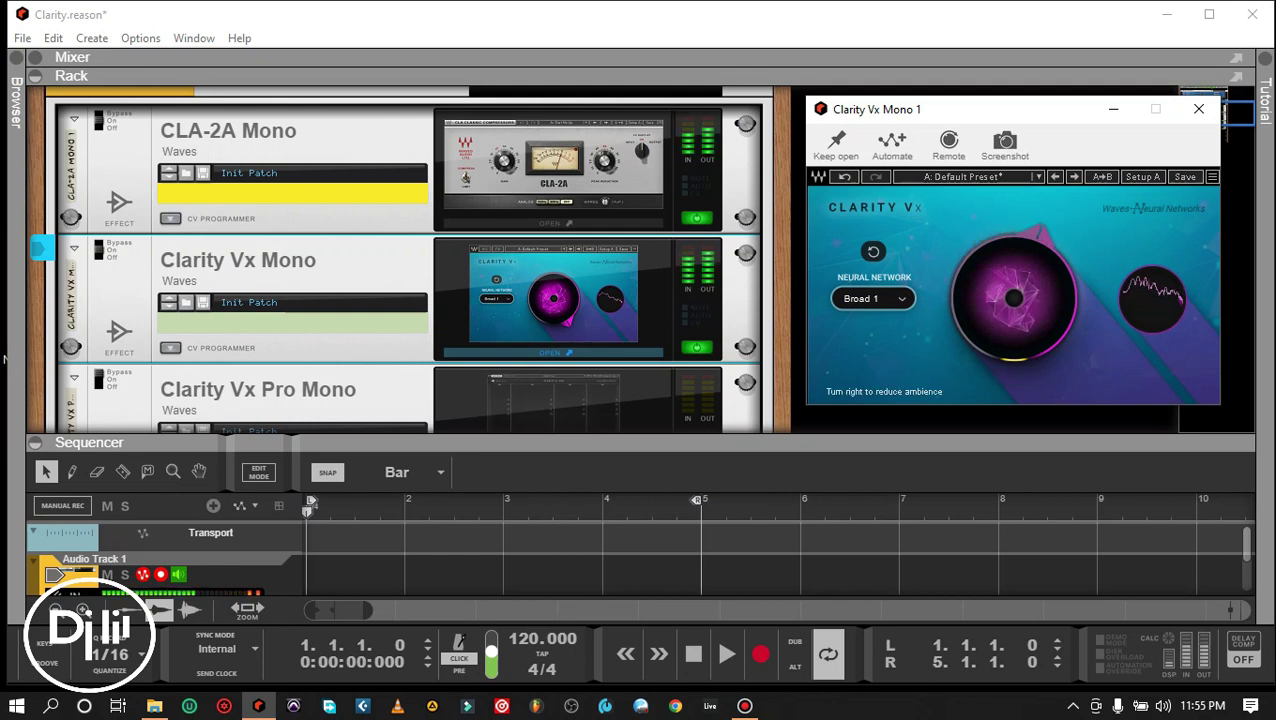
{"action": "left_click_drag", "start_coordinate": [1014, 214], "coordinate": [1014, 213]}
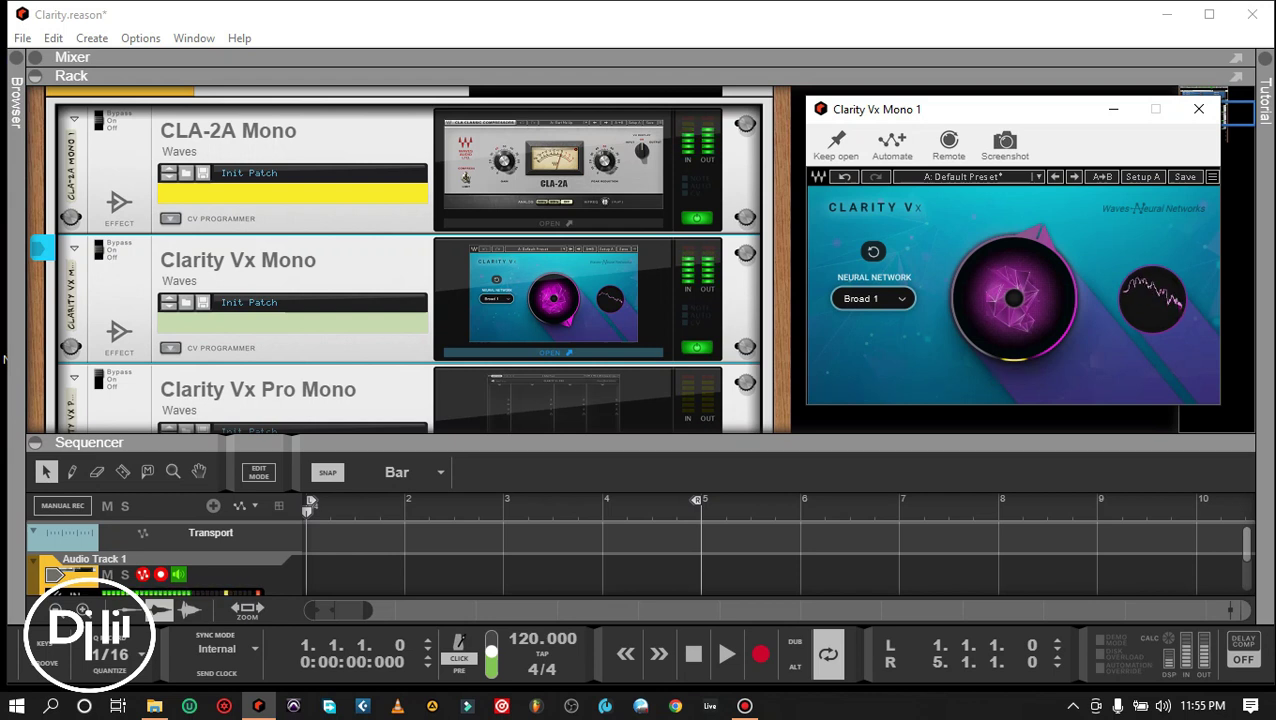
{"action": "left_click_drag", "start_coordinate": [1014, 213], "coordinate": [1014, 175]}
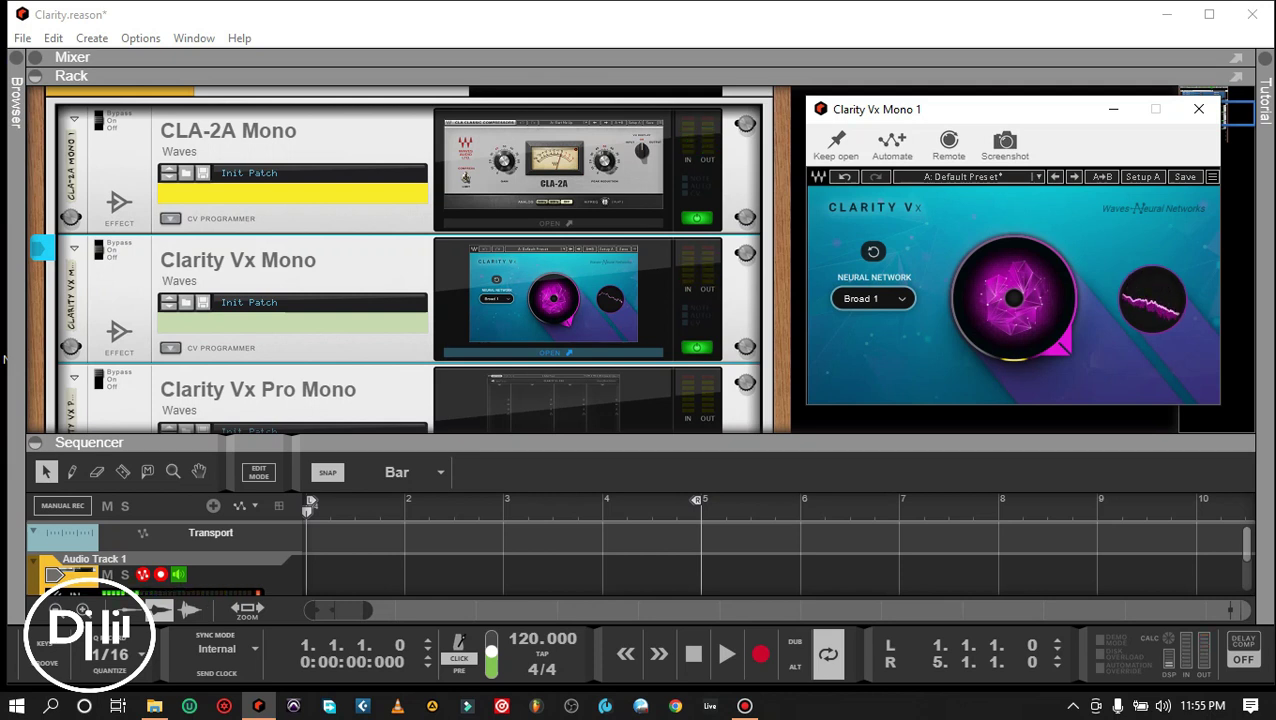
Step: Lower the Clarity Vx Mono ambience reduction to about 57.4
{"action": "mouse_move", "coordinate": [1014, 298]}
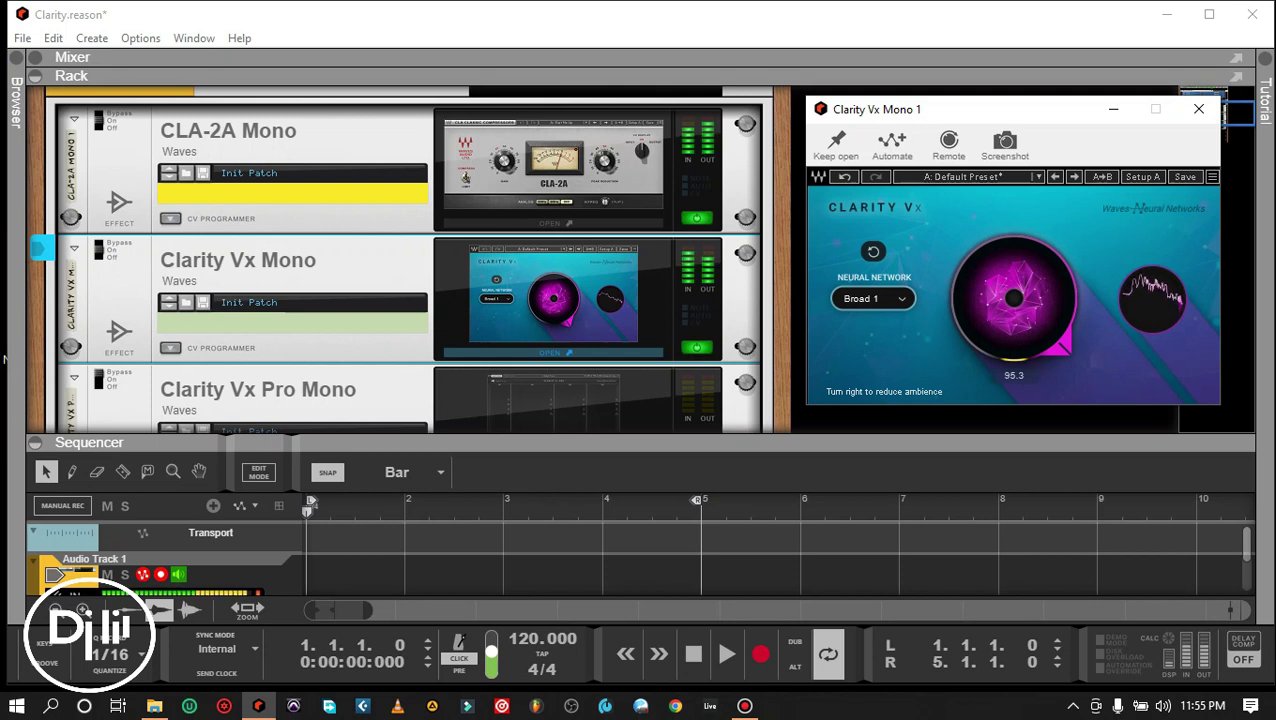
{"action": "left_click_drag", "start_coordinate": [1014, 298], "coordinate": [1014, 405]}
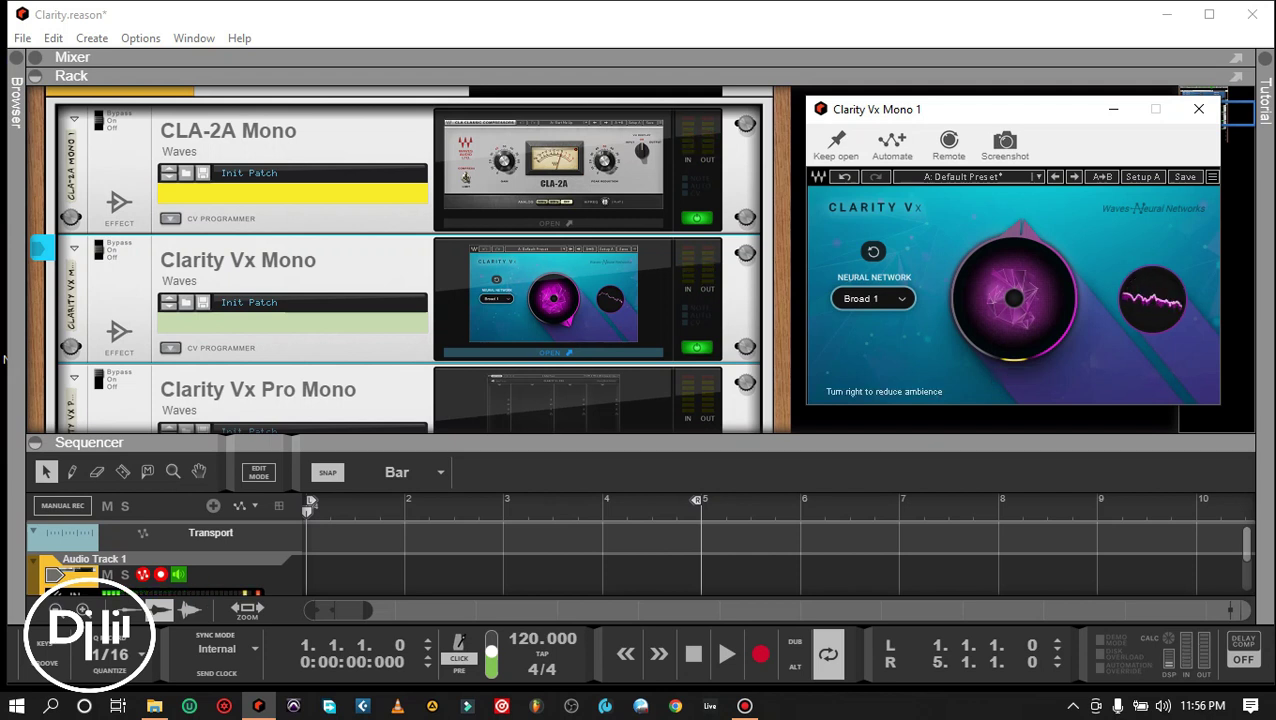
{"action": "left_click_drag", "start_coordinate": [1014, 298], "coordinate": [1014, 283]}
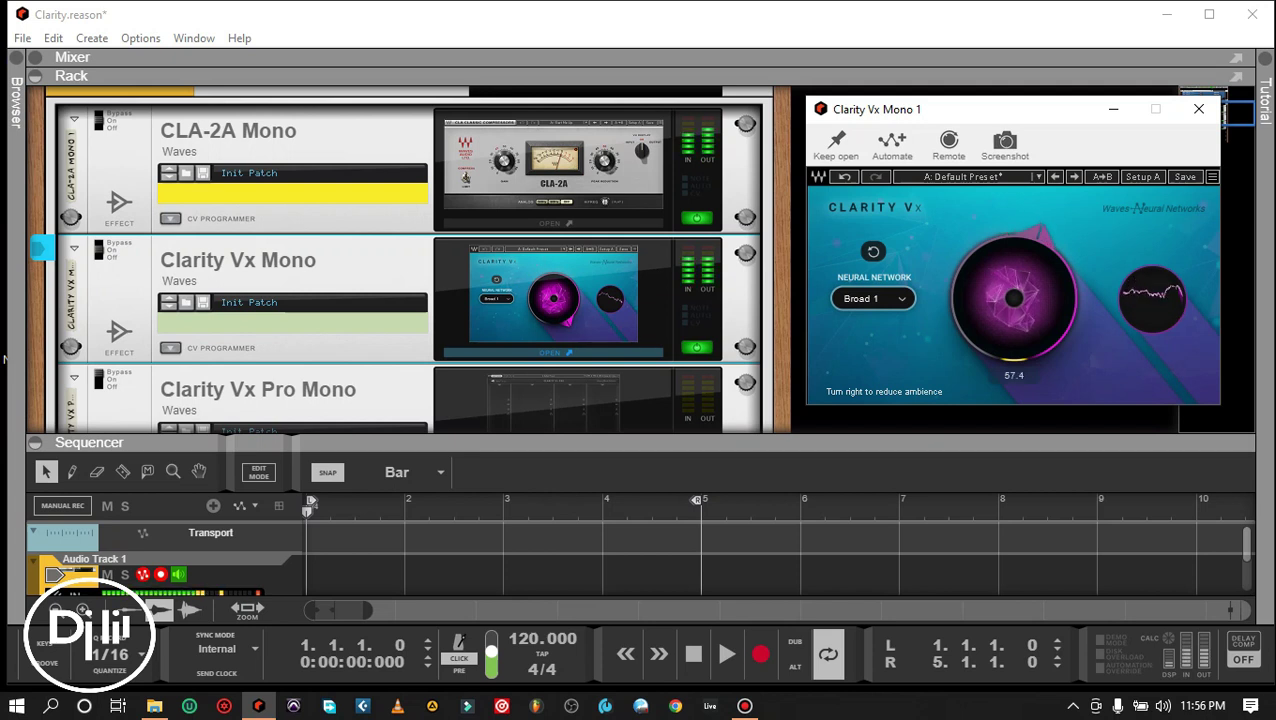
{"action": "mouse_move", "coordinate": [1014, 283]}
{"action": "left_mouse_down"}
{"action": "mouse_move", "coordinate": [1014, 402]}
{"action": "mouse_move", "coordinate": [1014, 285]}
{"action": "left_mouse_up"}
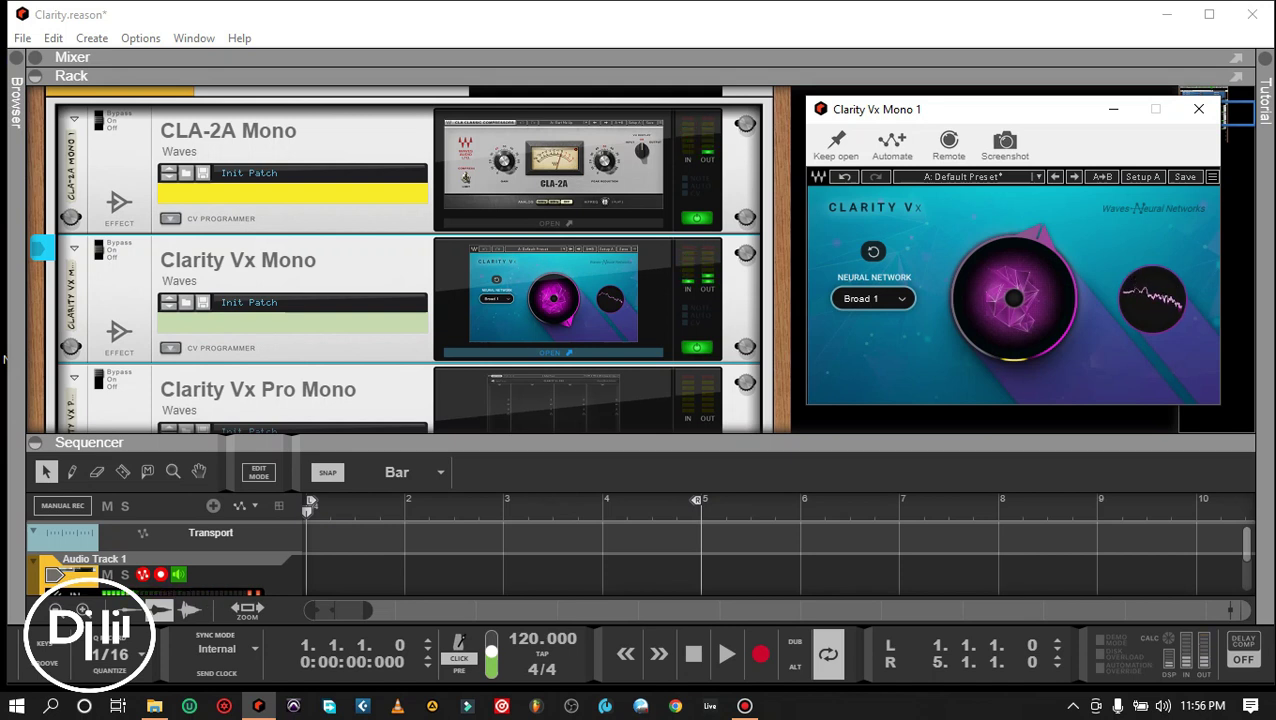
Step: Close the Clarity Vx Mono plugin window, then bypass and fold the device in the rack
{"action": "left_click", "coordinate": [1198, 108]}
{"action": "left_click", "coordinate": [100, 251]}
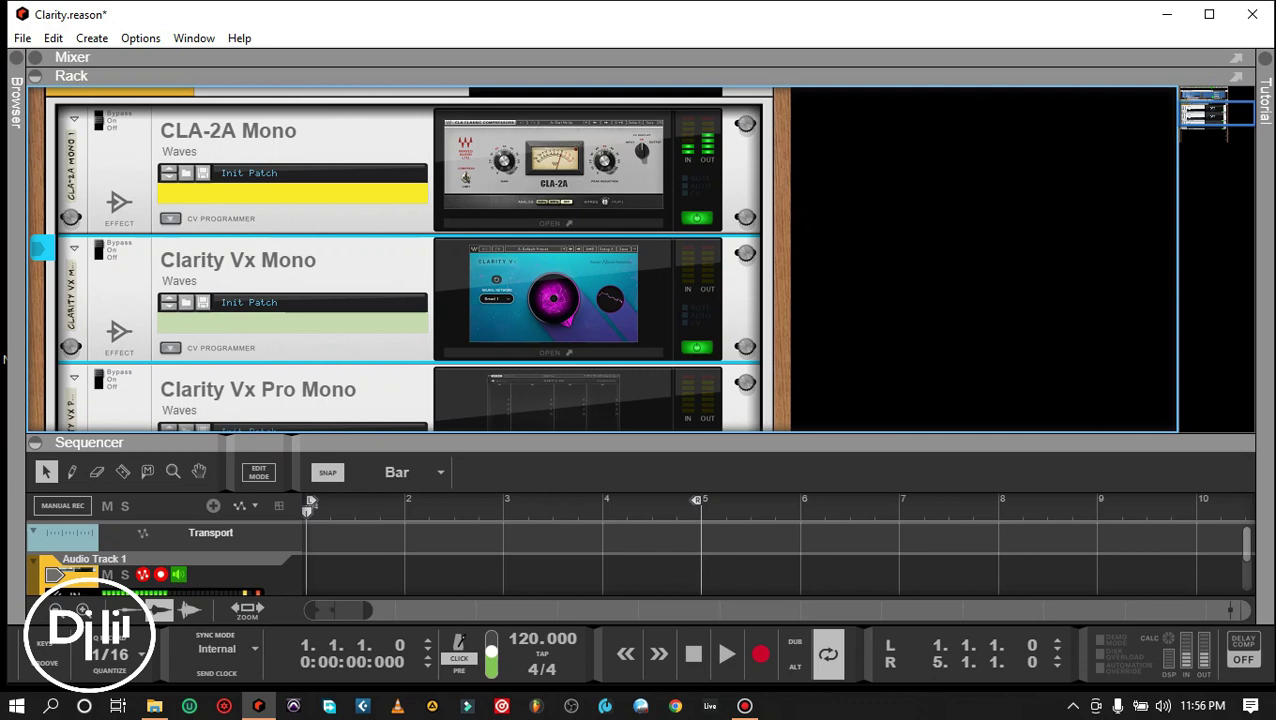
{"action": "left_click", "coordinate": [74, 248]}
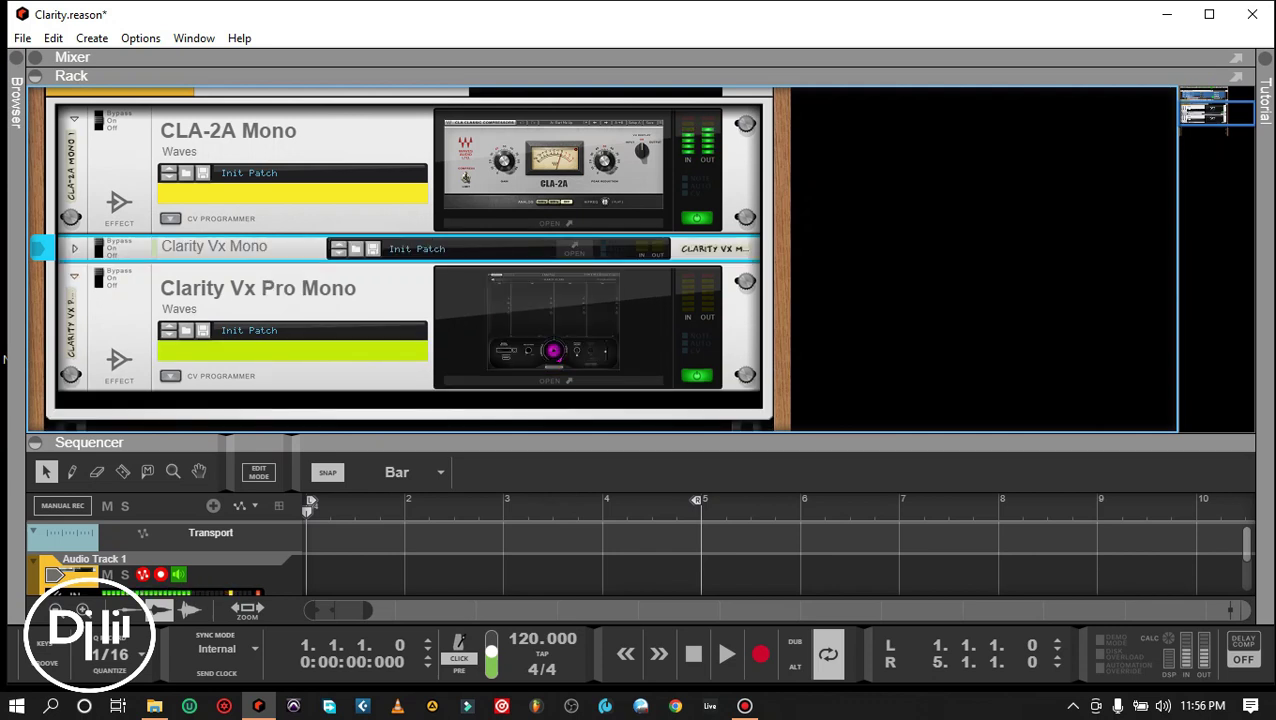
Step: Open the Clarity Vx Pro Mono plugin fully in view and hide its advanced controls
{"action": "left_click", "coordinate": [552, 380]}
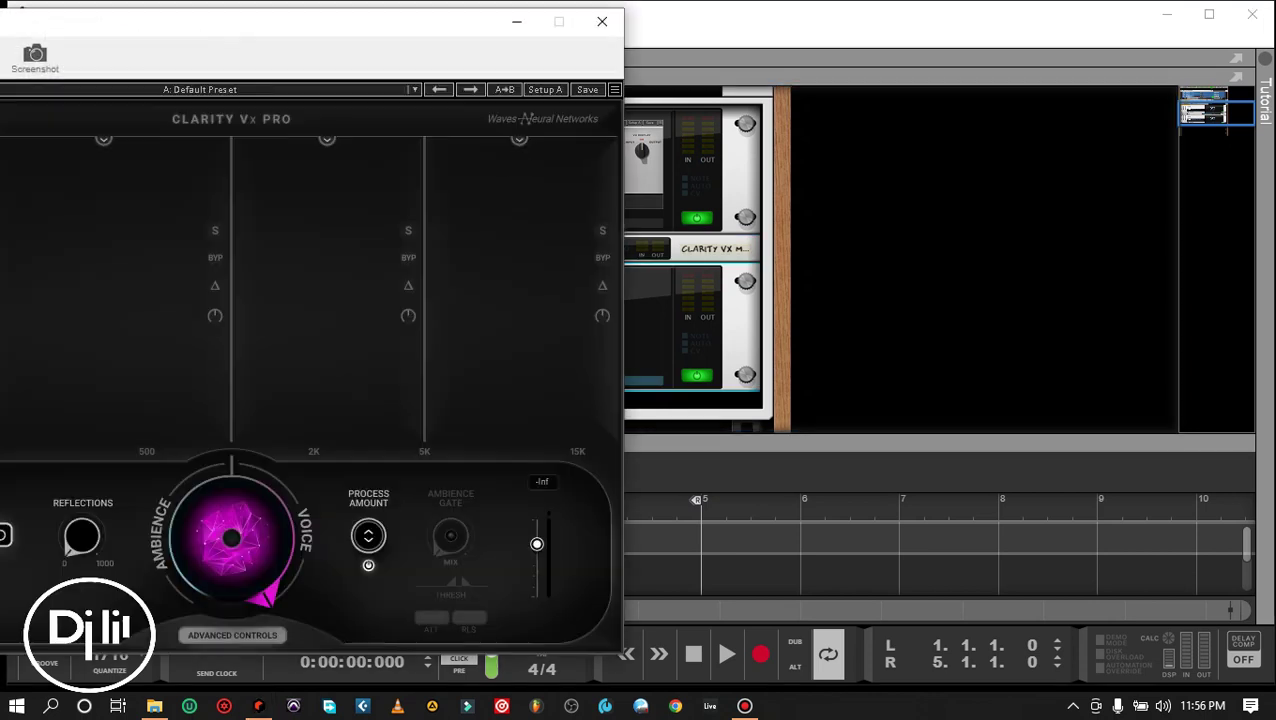
{"action": "left_click_drag", "start_coordinate": [332, 24], "coordinate": [741, 14]}
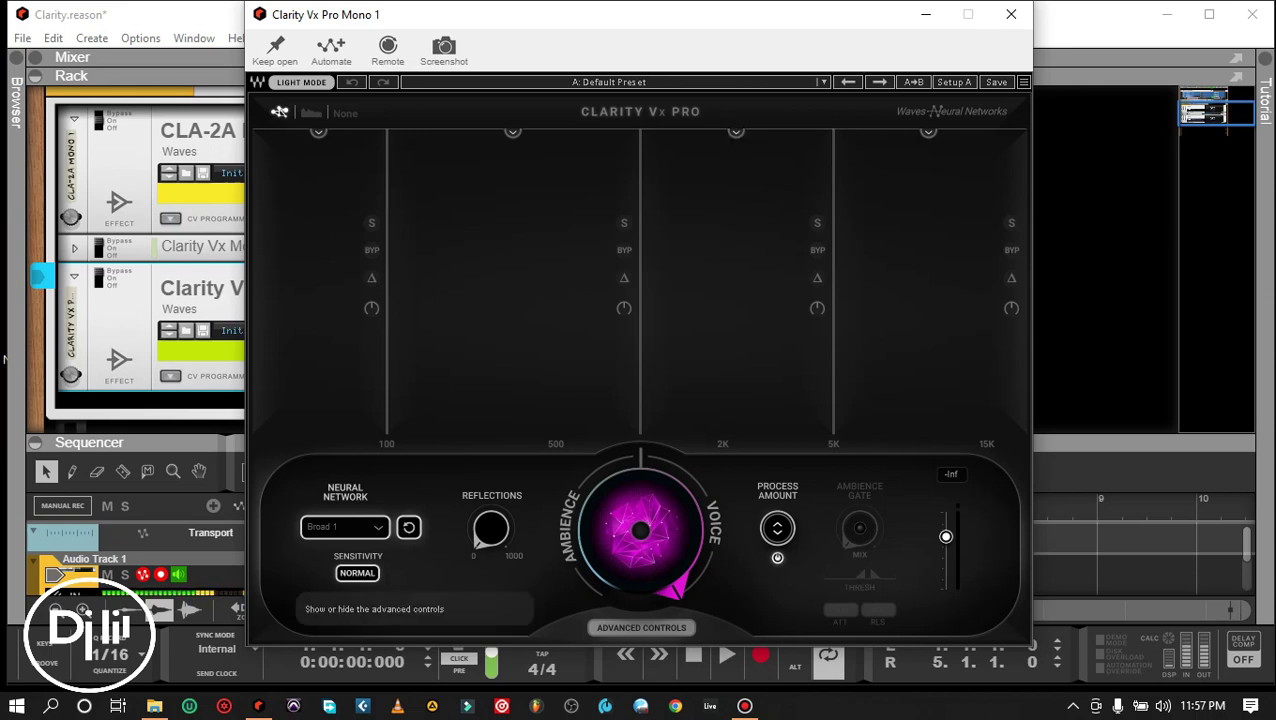
{"action": "left_click", "coordinate": [641, 627]}
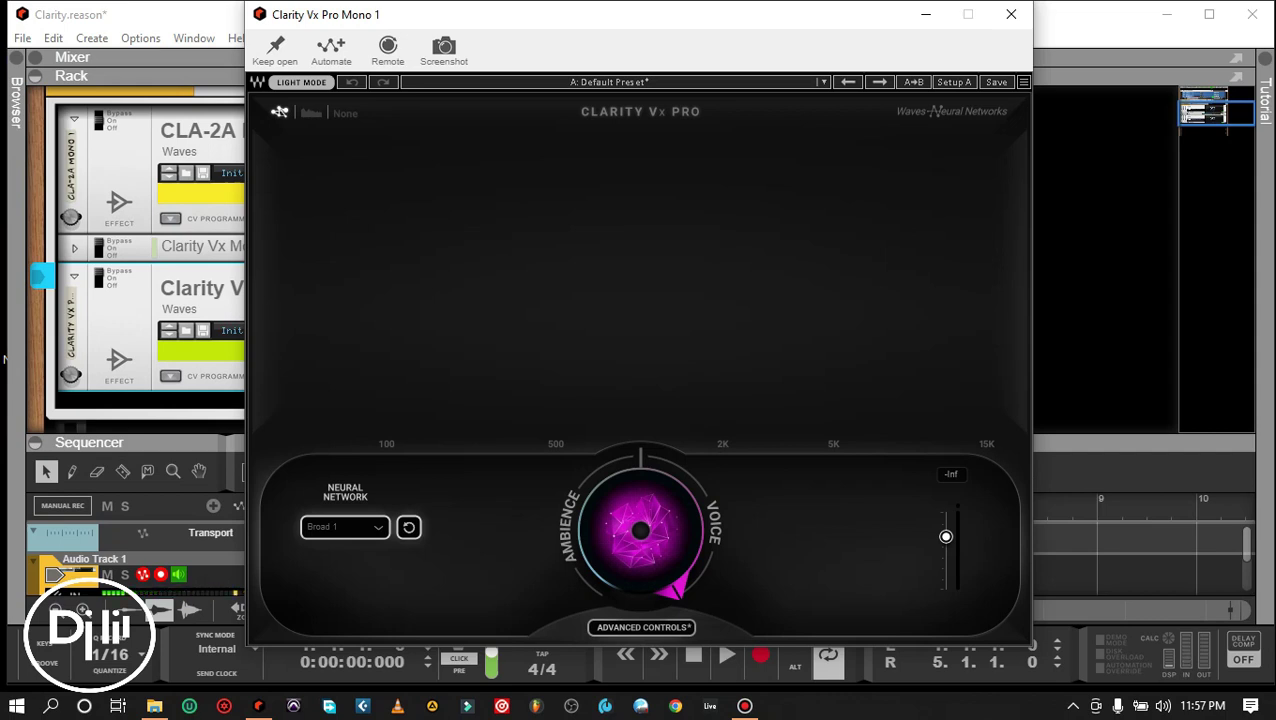
Step: Set the Clarity Vx Pro Mono neural network to Broad 1 HF
{"action": "left_click", "coordinate": [379, 527]}
{"action": "key", "text": "Down"}
{"action": "key", "text": "Down"}
{"action": "key", "text": "Down"}
{"action": "key", "text": "Down"}
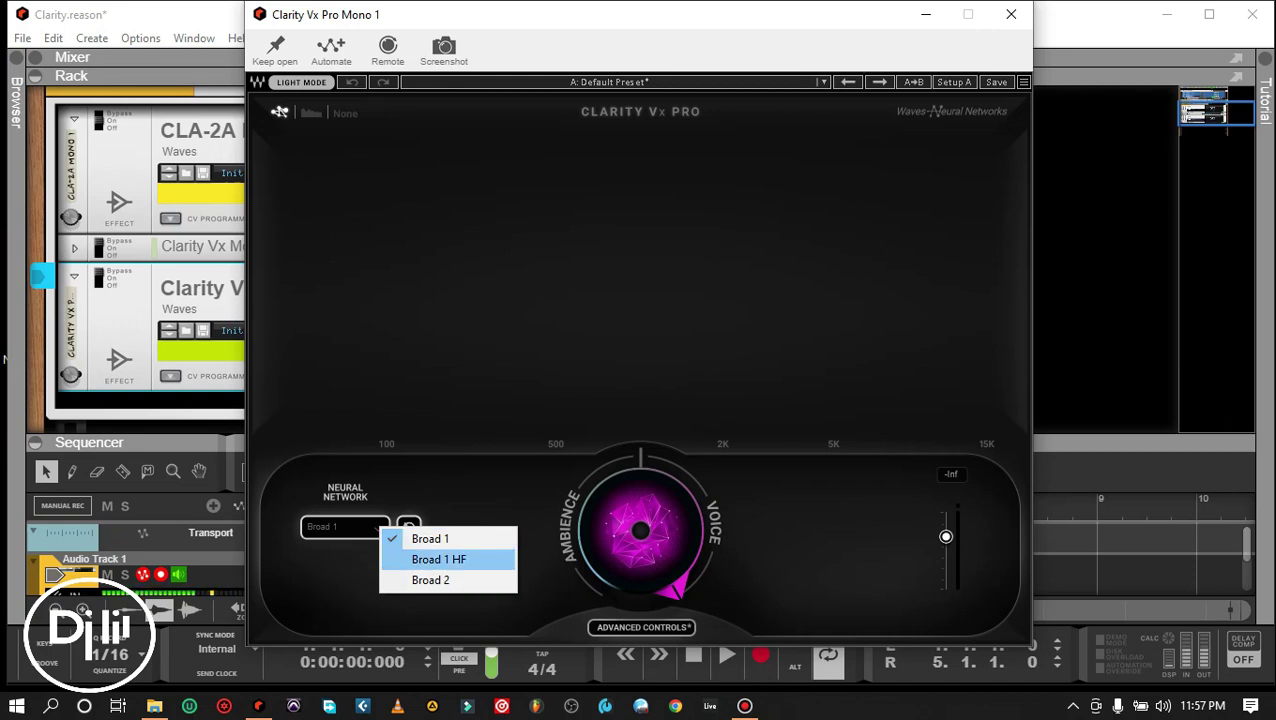
{"action": "key", "text": "Up"}
{"action": "key", "text": "Down"}
{"action": "key", "text": "Down"}
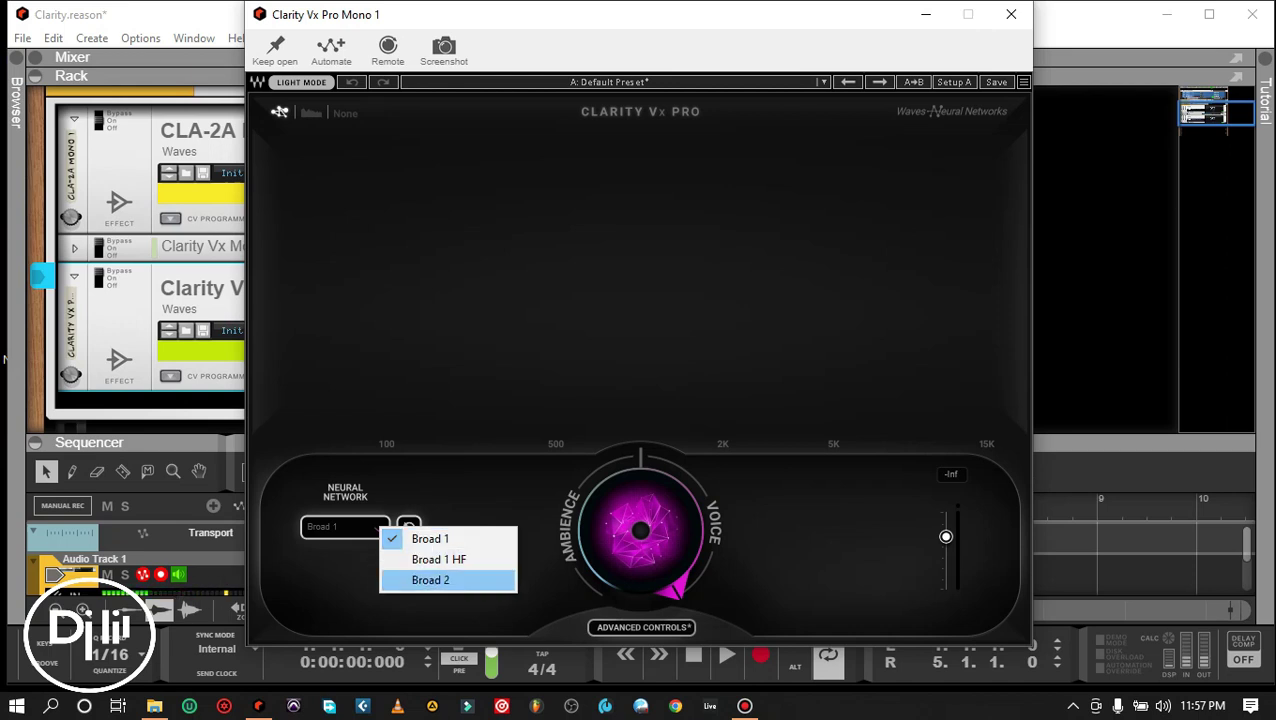
{"action": "key", "text": "Up"}
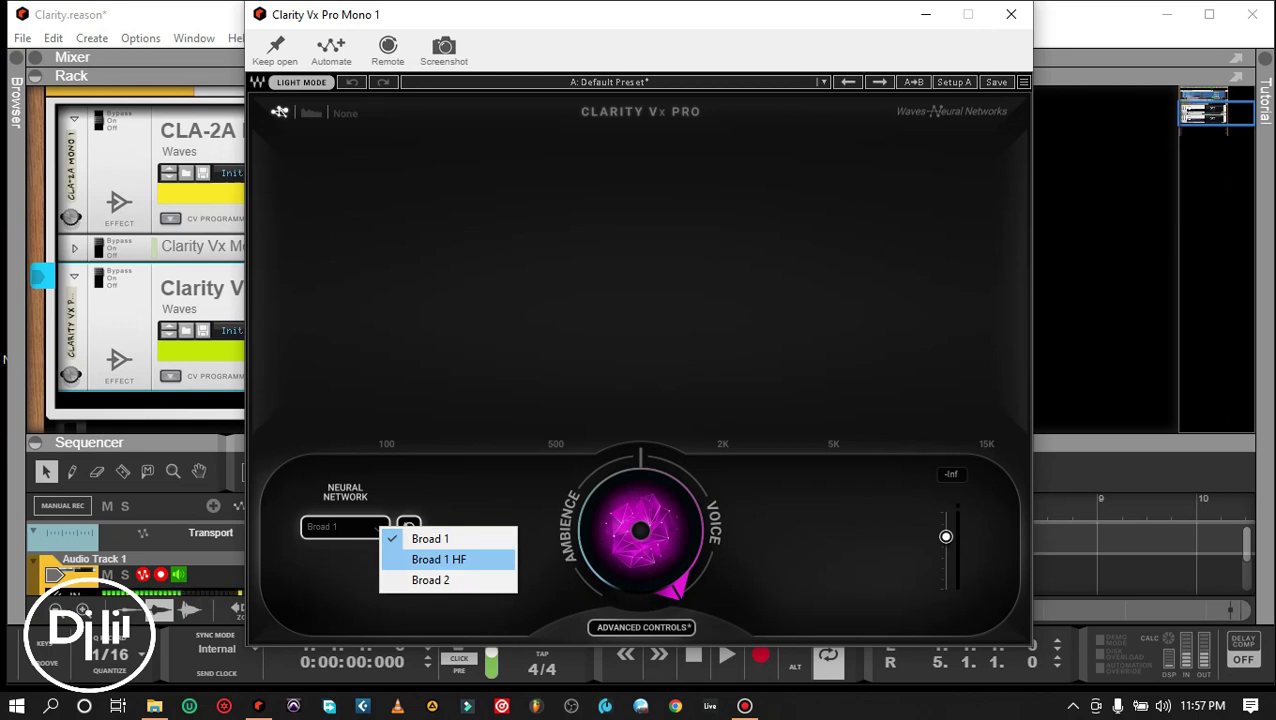
{"action": "key", "text": "Return"}
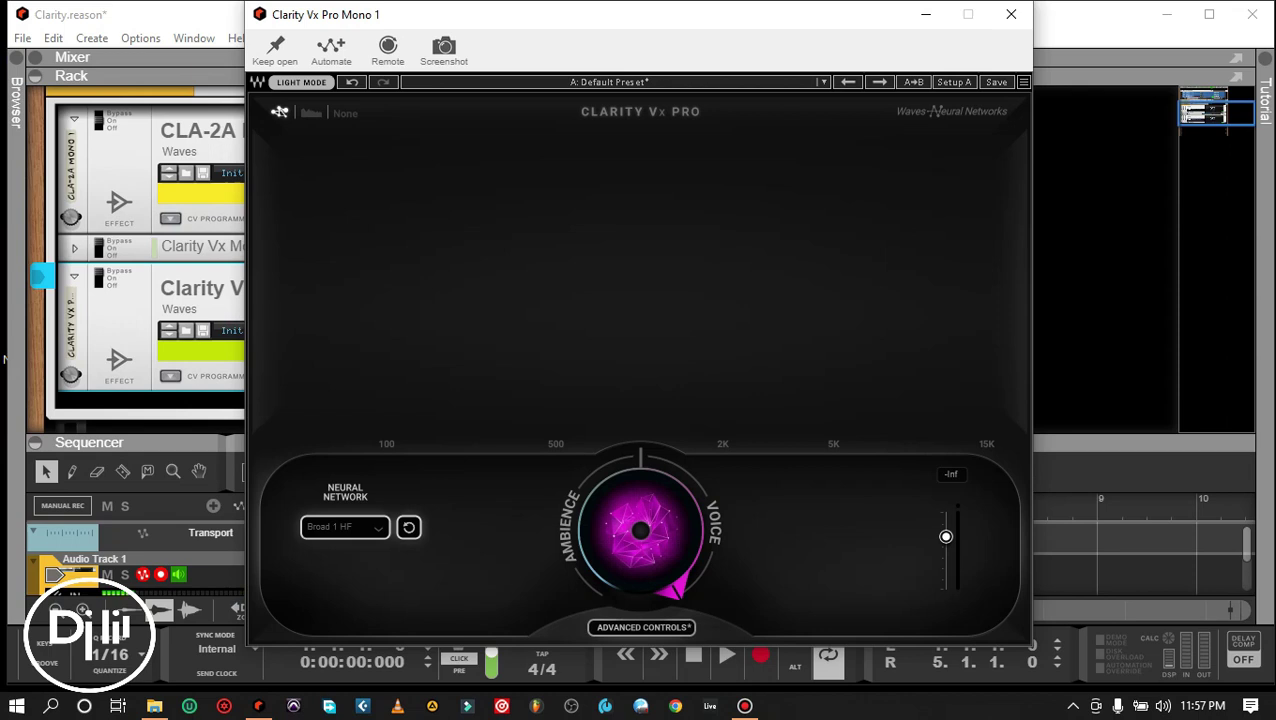
Step: Show the advanced controls of Clarity Vx Pro Mono again and check the value of the Ambience/Voice knob
{"action": "left_click", "coordinate": [642, 627]}
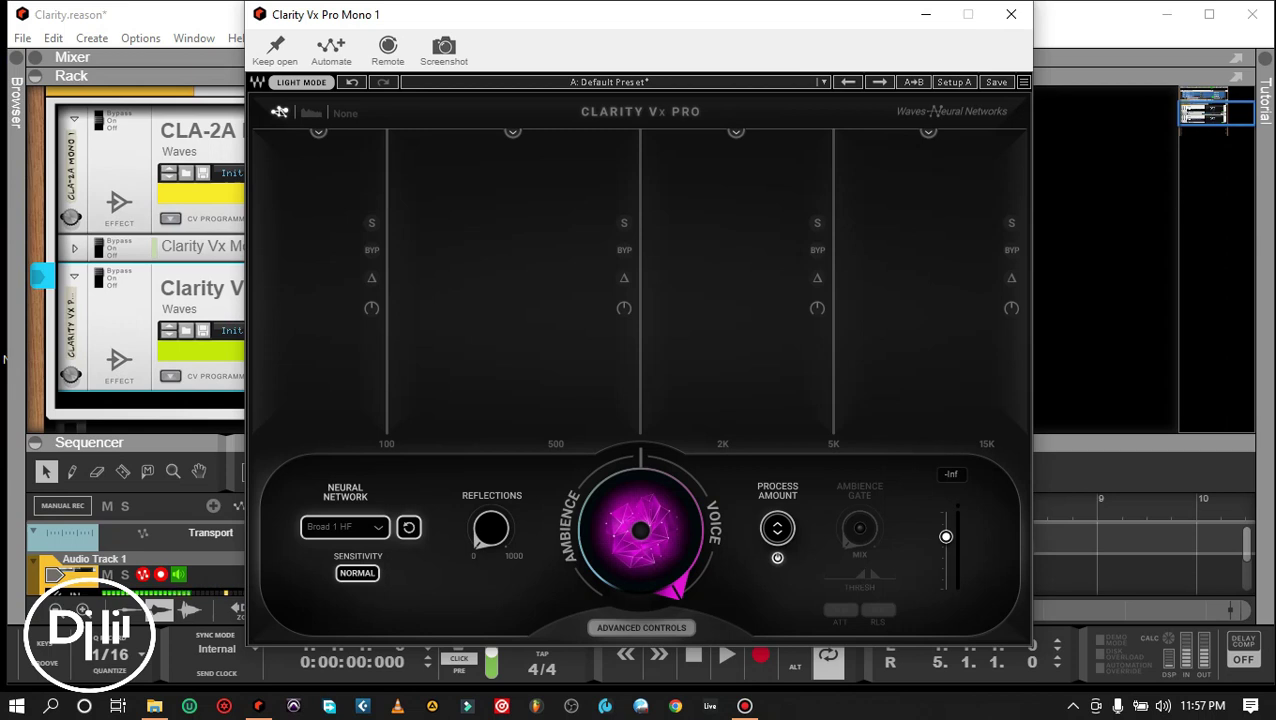
{"action": "mouse_move", "coordinate": [641, 531]}
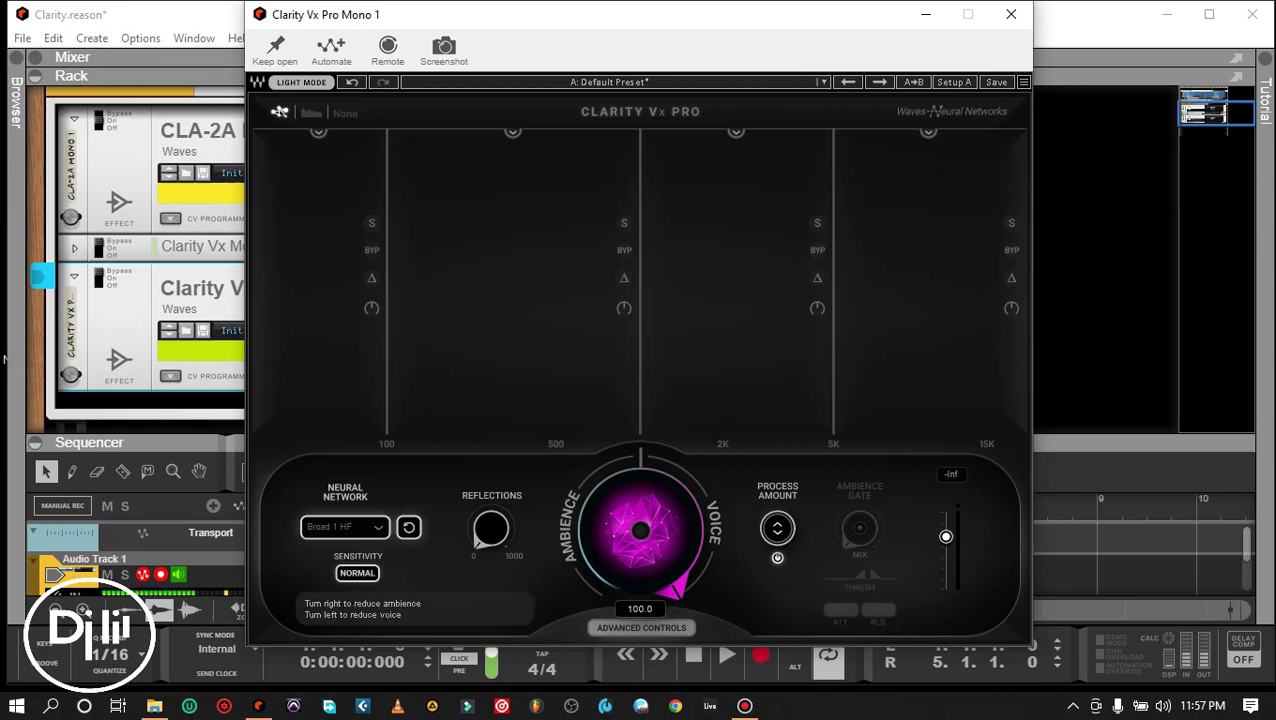
Step: Turn the Ambience/Voice knob to about its neutral centre and switch the Clarity Vx Pro device on in the rack
{"action": "left_click_drag", "start_coordinate": [641, 531], "coordinate": [641, 634]}
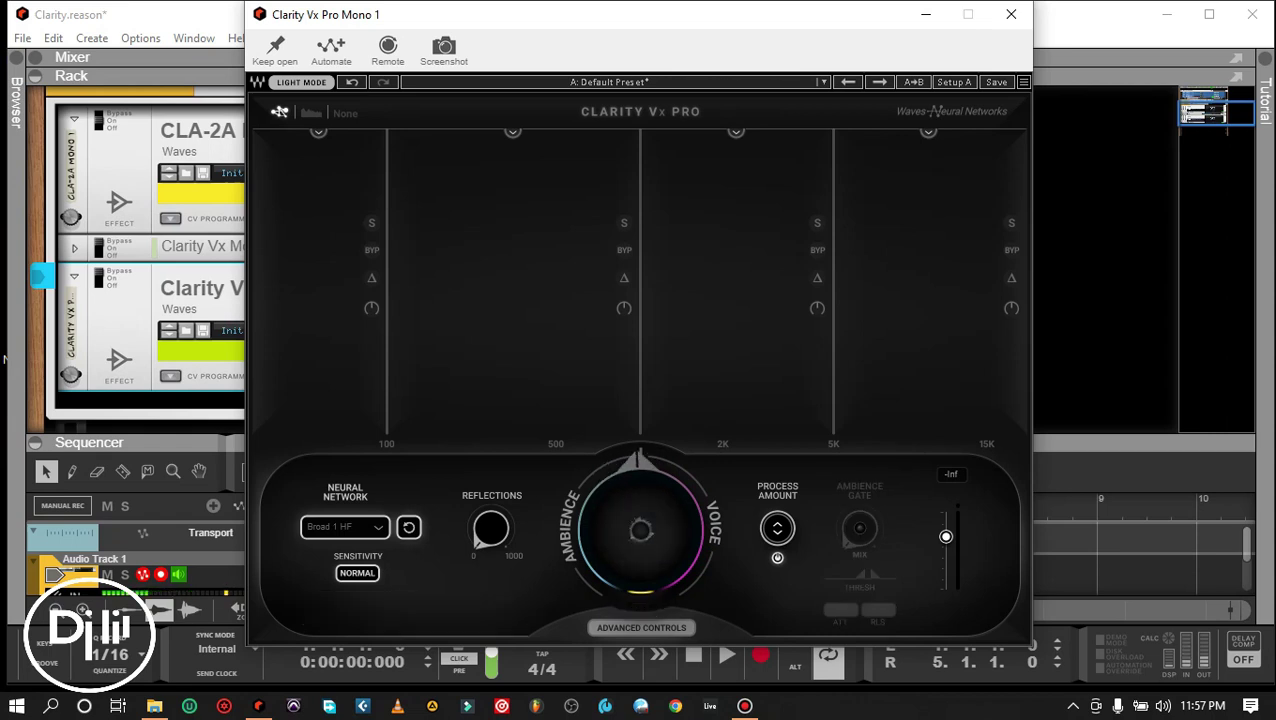
{"action": "mouse_move", "coordinate": [318, 132]}
{"action": "left_click", "coordinate": [99, 275]}
{"action": "left_click", "coordinate": [99, 275]}
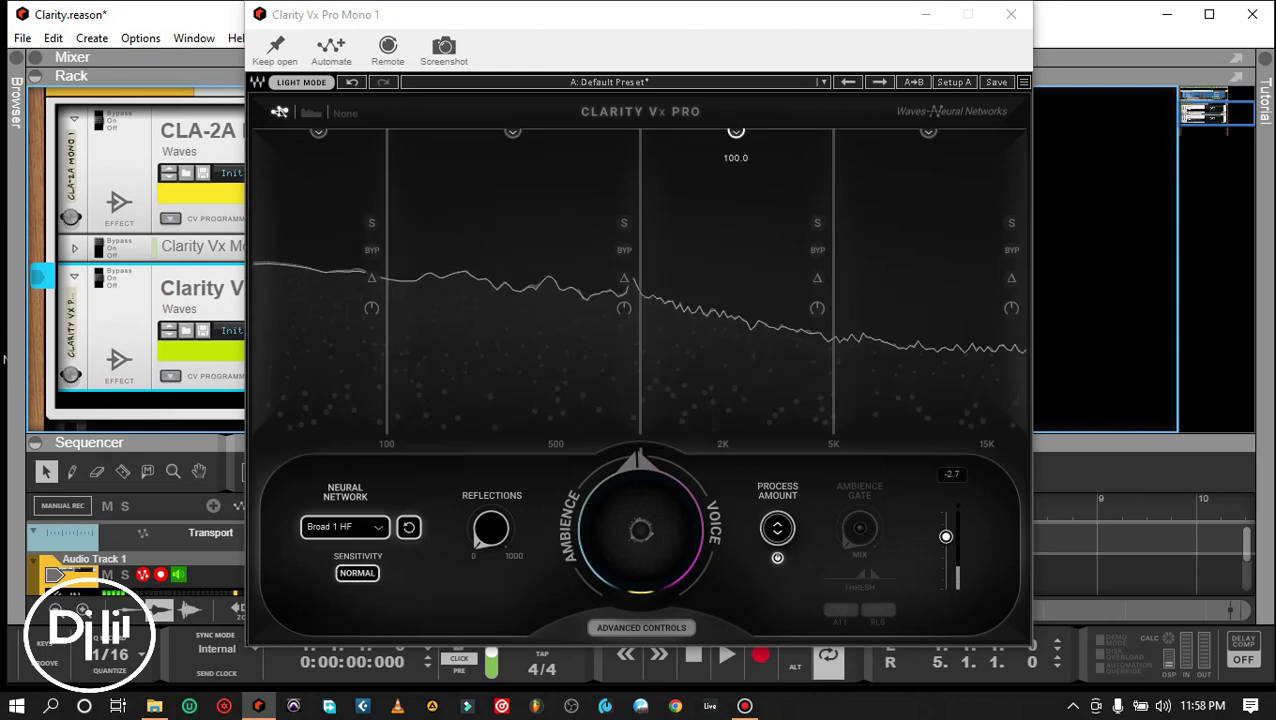
{"action": "mouse_move", "coordinate": [633, 22]}
{"action": "left_mouse_down"}
{"action": "mouse_move", "coordinate": [746, 23]}
{"action": "mouse_move", "coordinate": [656, 22]}
{"action": "left_mouse_up"}
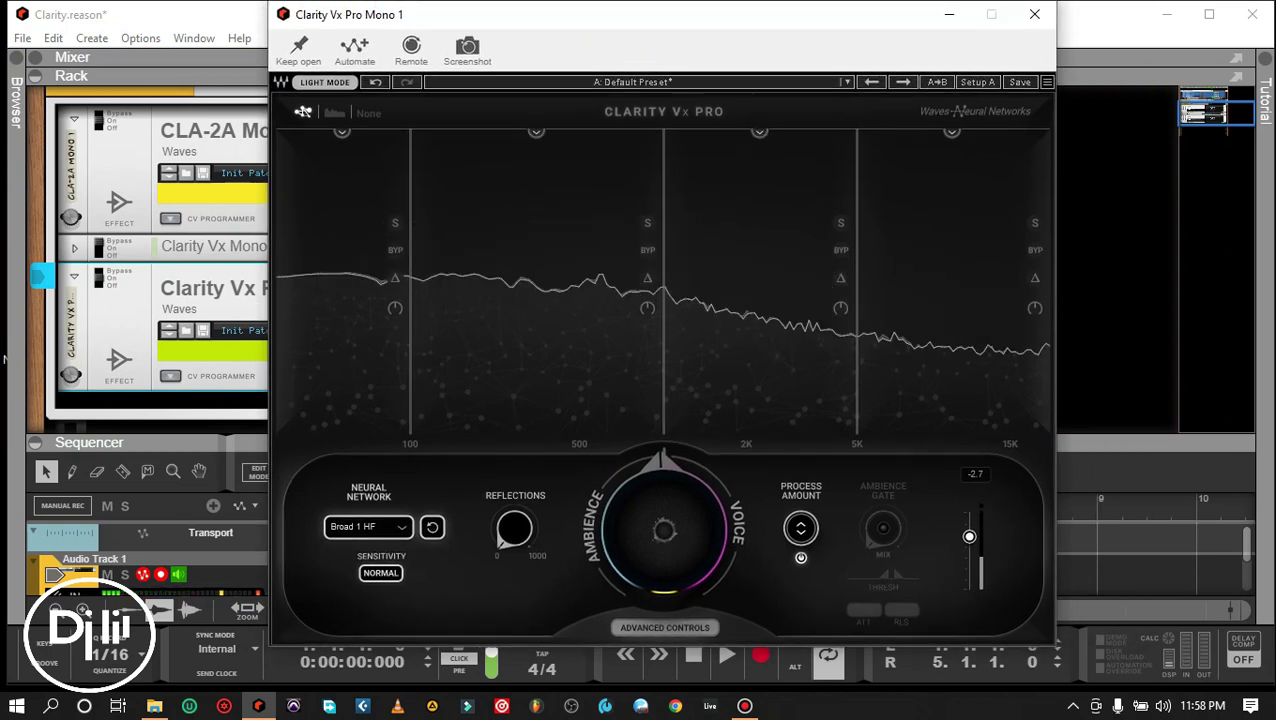
Step: Set the neural network to Broad 1 and turn the Ambience/Voice knob fully toward ambience, to -100
{"action": "mouse_move", "coordinate": [664, 531]}
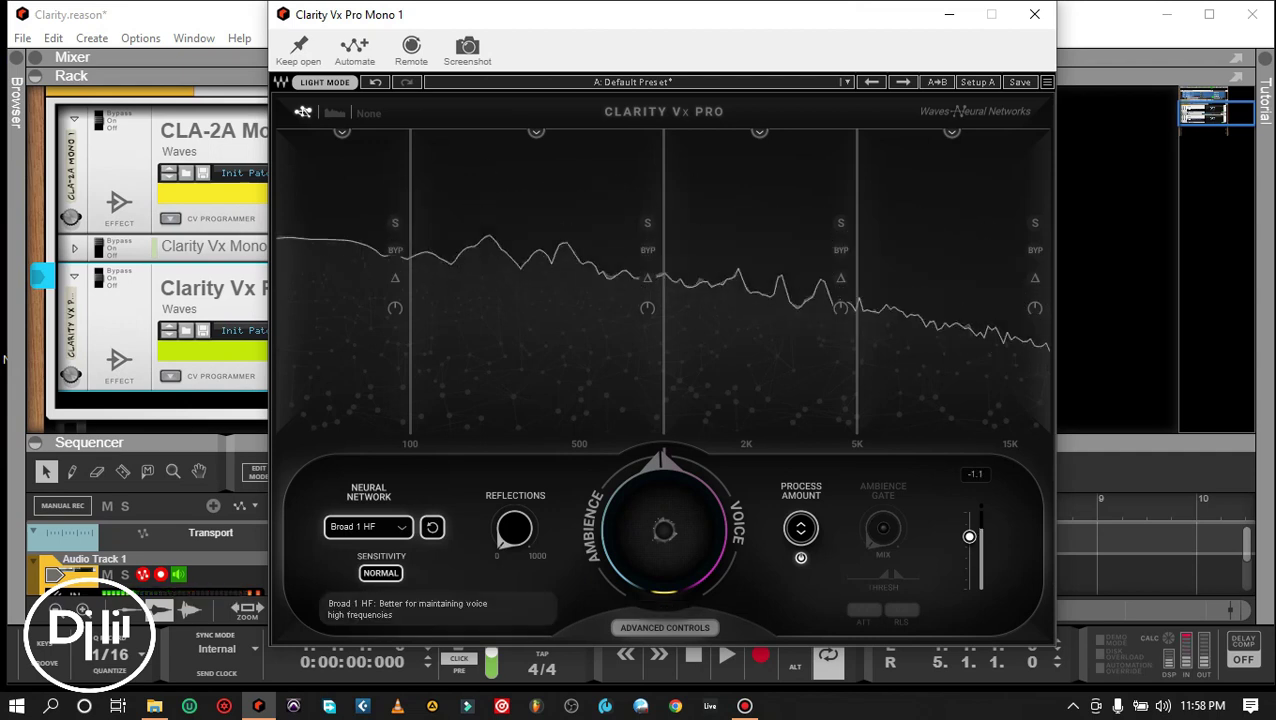
{"action": "scroll", "coordinate": [368, 527], "scroll_direction": "up", "scroll_amount": 2}
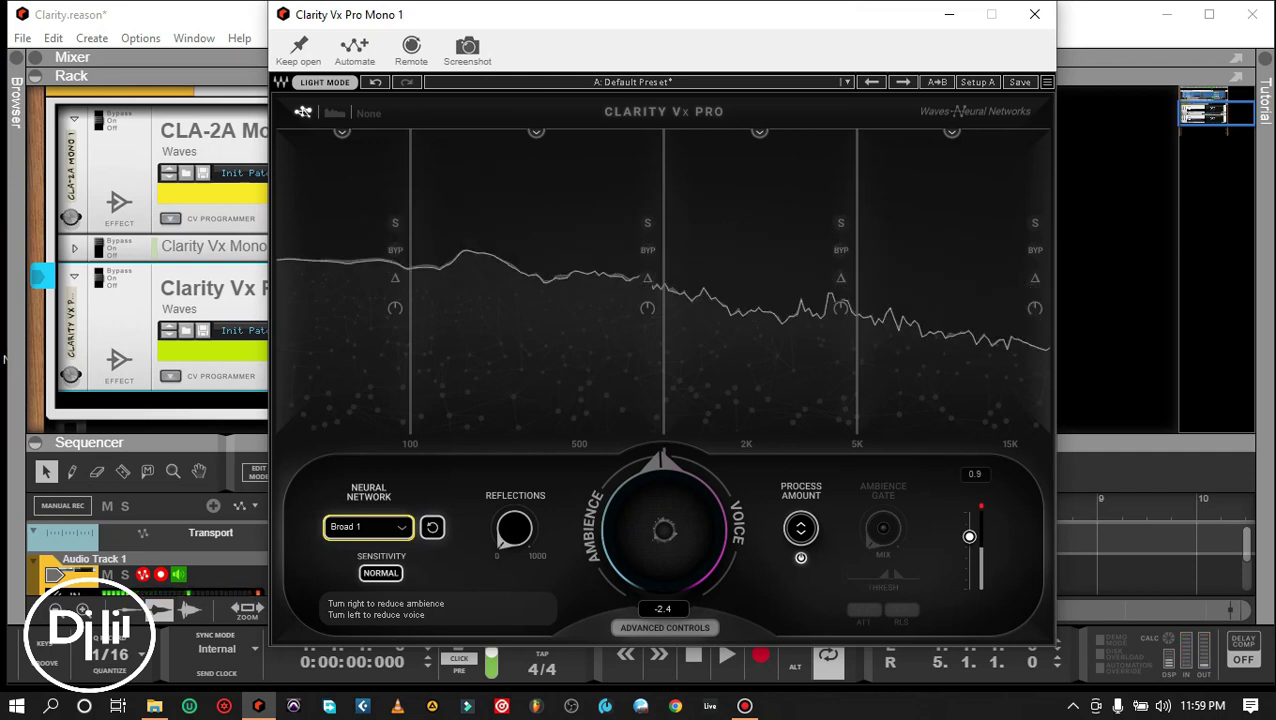
{"action": "left_click_drag", "start_coordinate": [664, 530], "coordinate": [664, 688]}
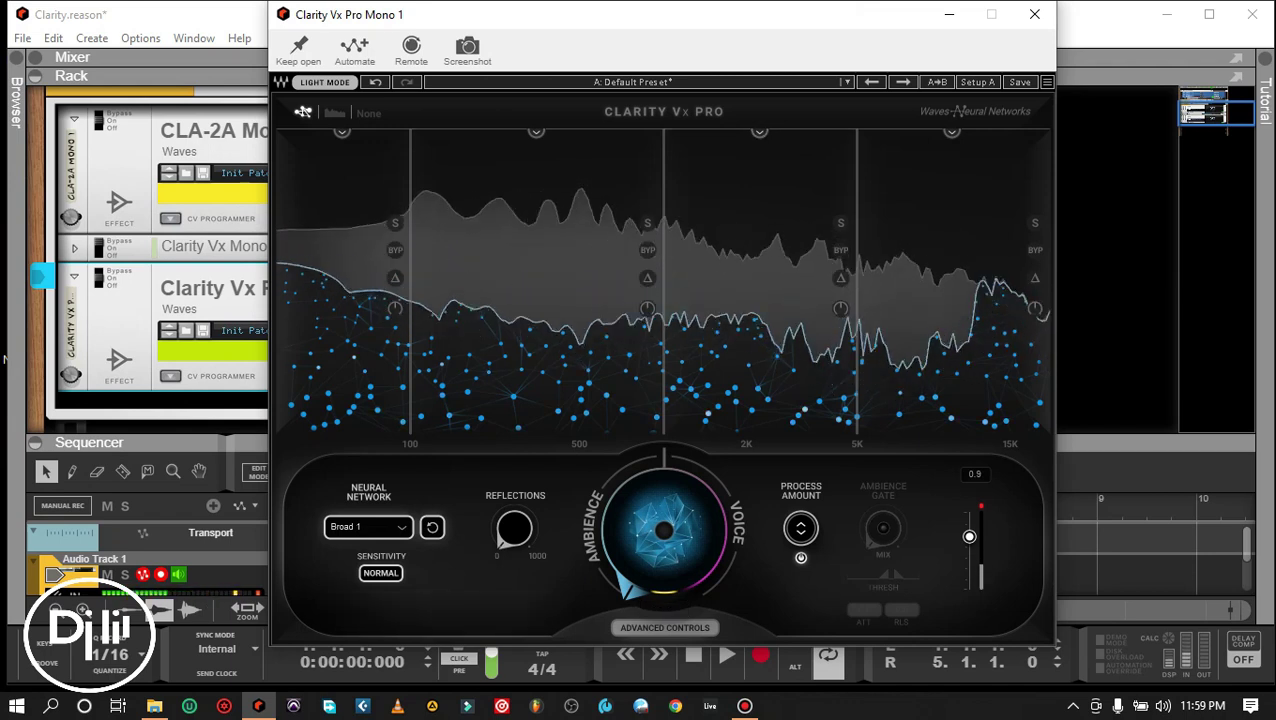
{"action": "mouse_move", "coordinate": [664, 531]}
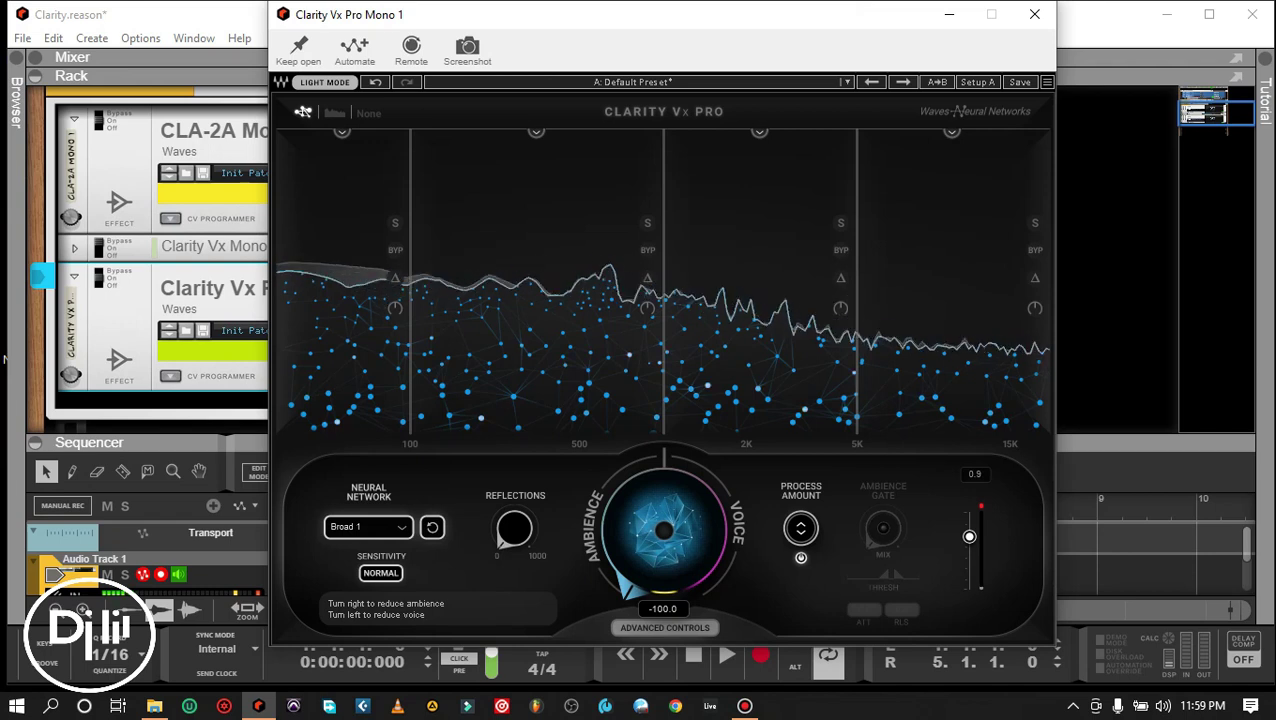
Step: Sweep the Ambience/Voice knob to near neutral, back to full ambience, and up again to -6.8
{"action": "left_click_drag", "start_coordinate": [664, 531], "coordinate": [664, 452]}
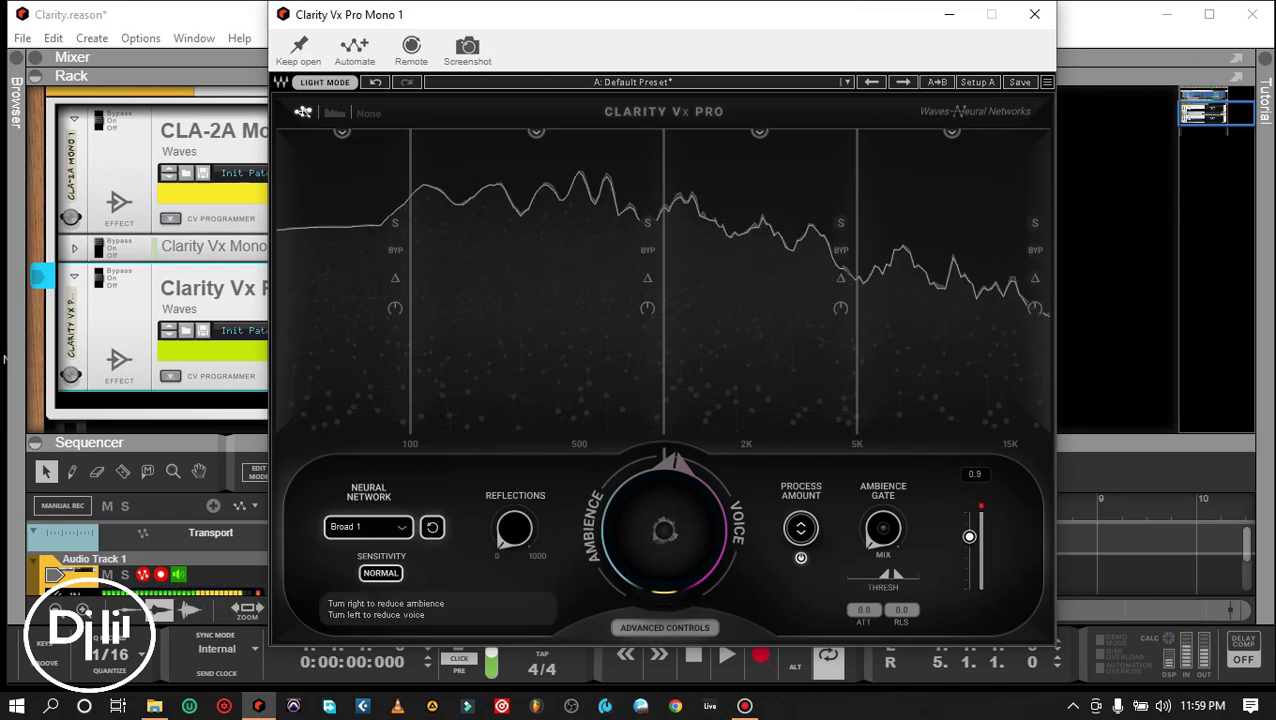
{"action": "left_click_drag", "start_coordinate": [664, 530], "coordinate": [664, 655]}
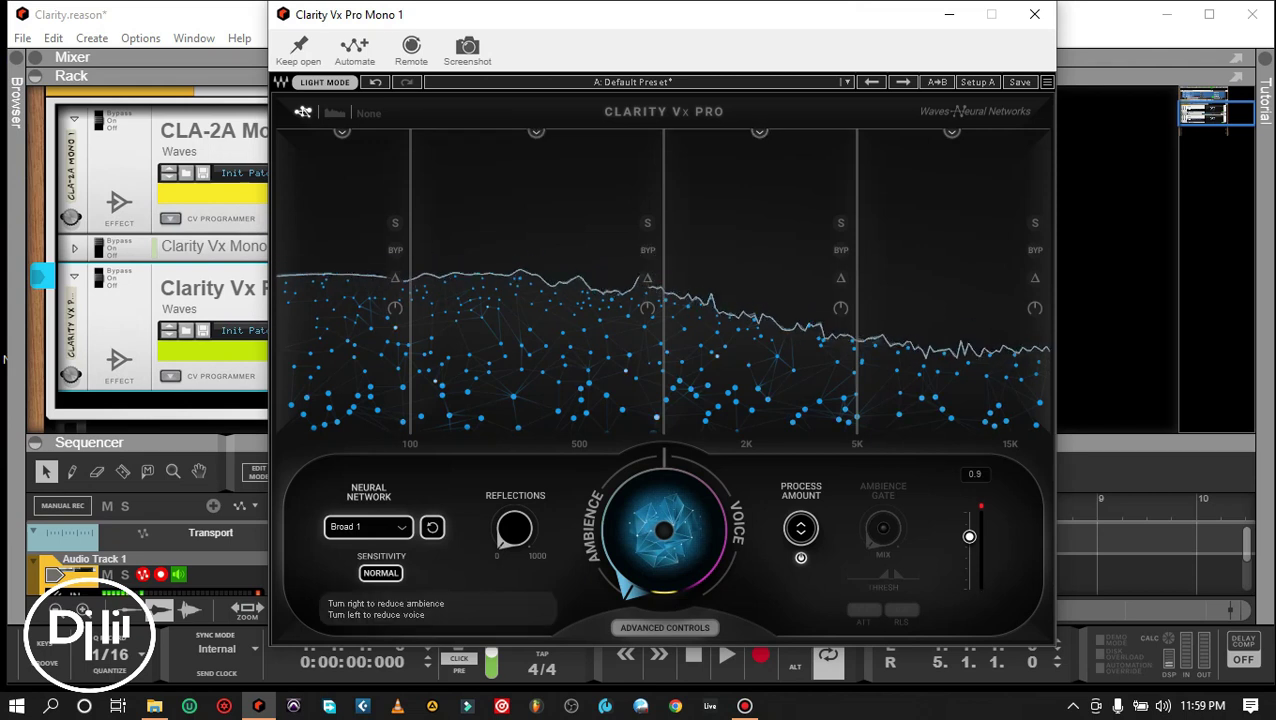
{"action": "left_click_drag", "start_coordinate": [600, 540], "coordinate": [655, 462]}
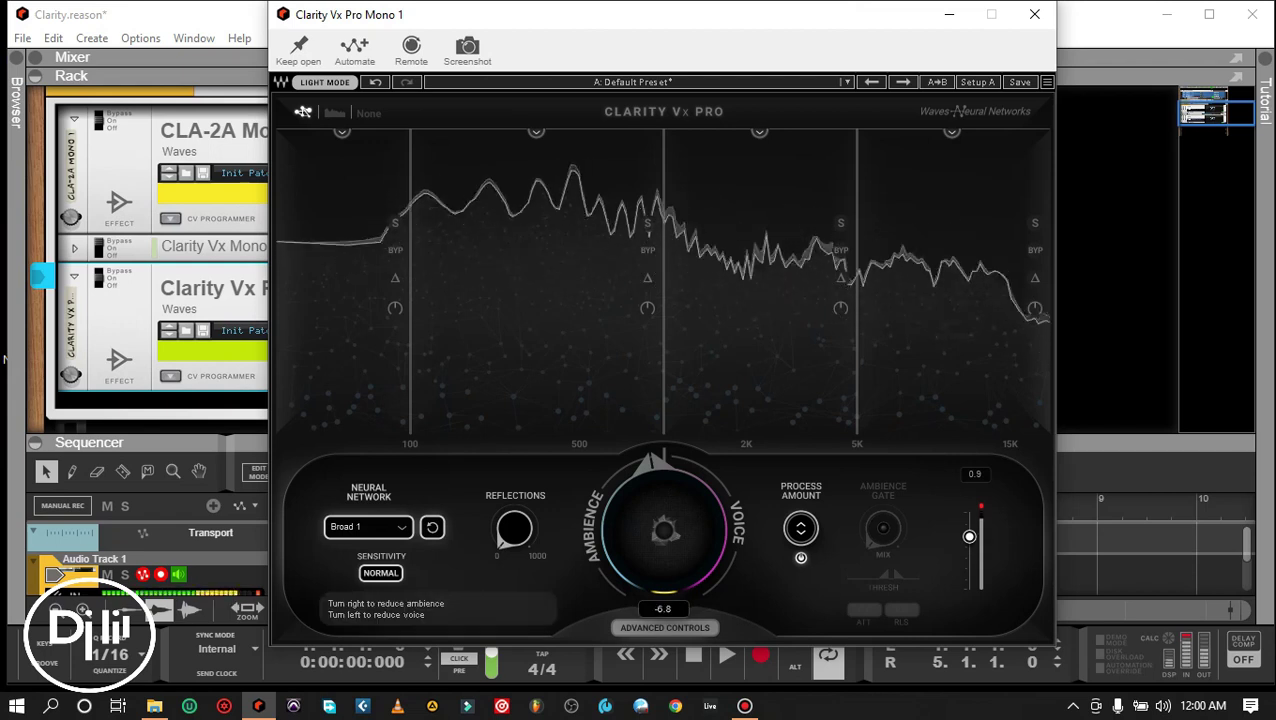
Step: Raise the Ambience/Voice knob in stages through 30.2, 57.2, 73.8 and beyond, and bring it back to 61.6
{"action": "left_click_drag", "start_coordinate": [664, 530], "coordinate": [664, 490]}
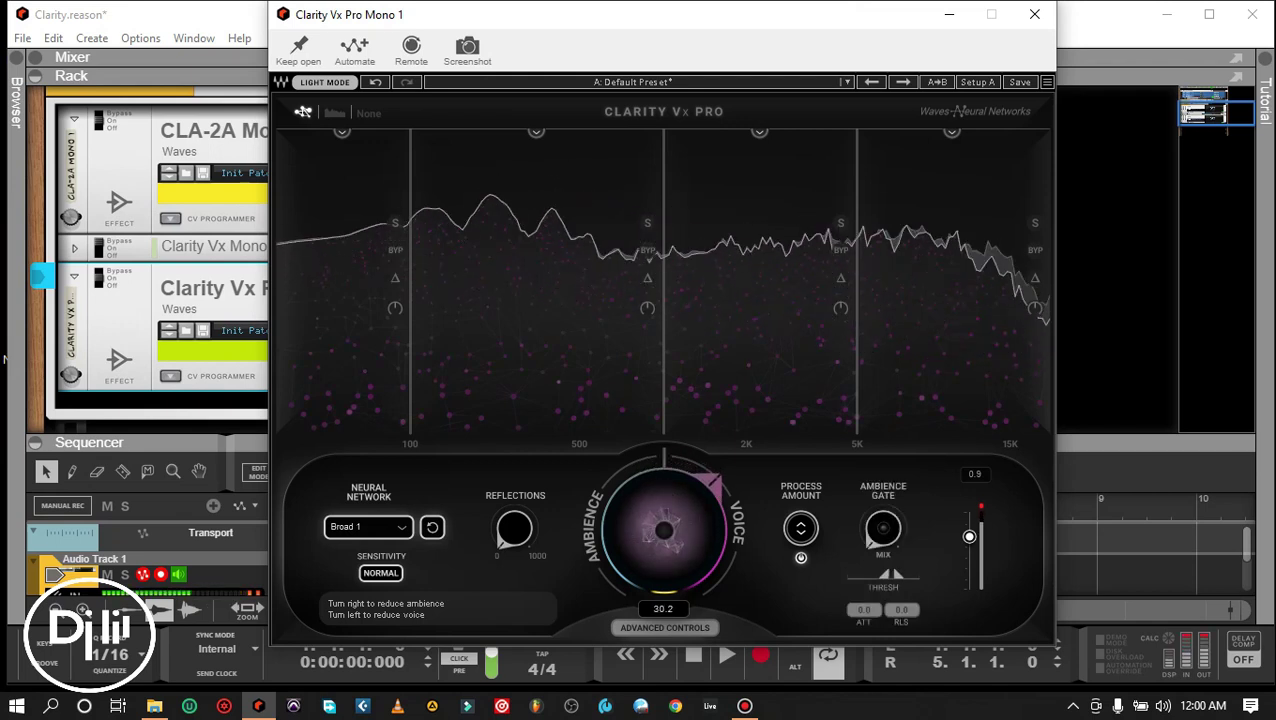
{"action": "left_click_drag", "start_coordinate": [664, 490], "coordinate": [664, 462]}
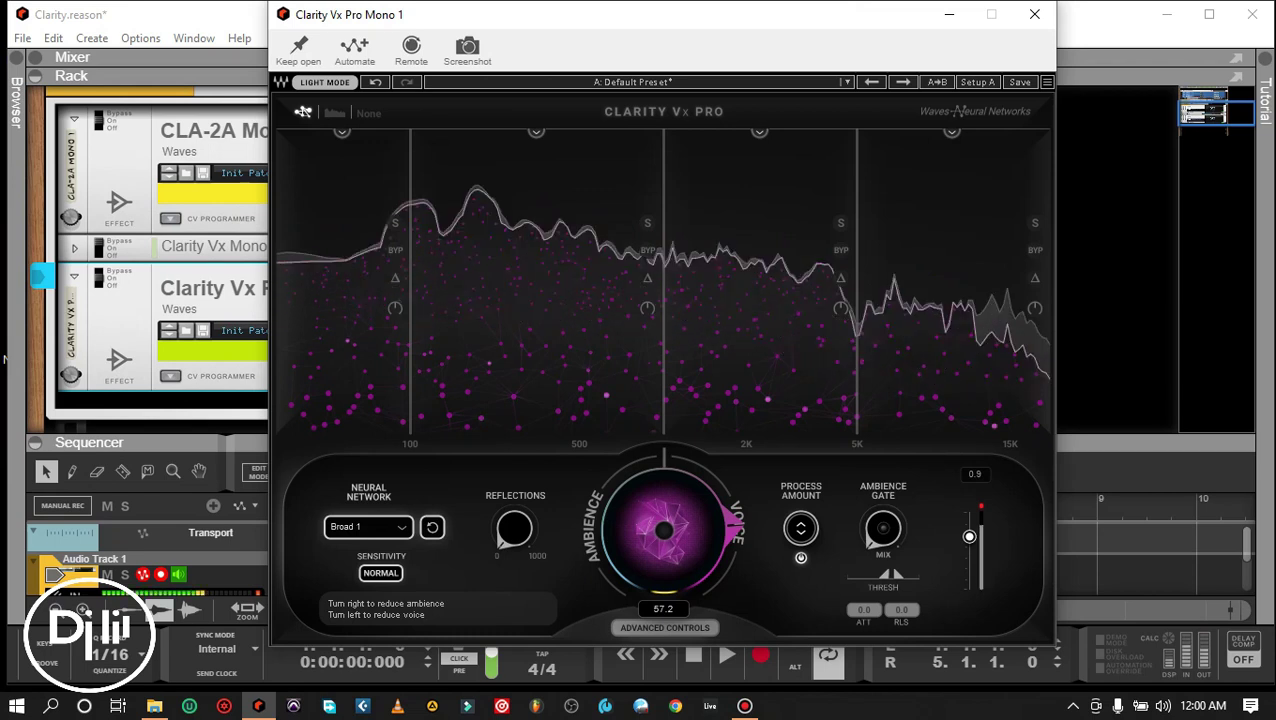
{"action": "left_click_drag", "start_coordinate": [664, 462], "coordinate": [664, 445]}
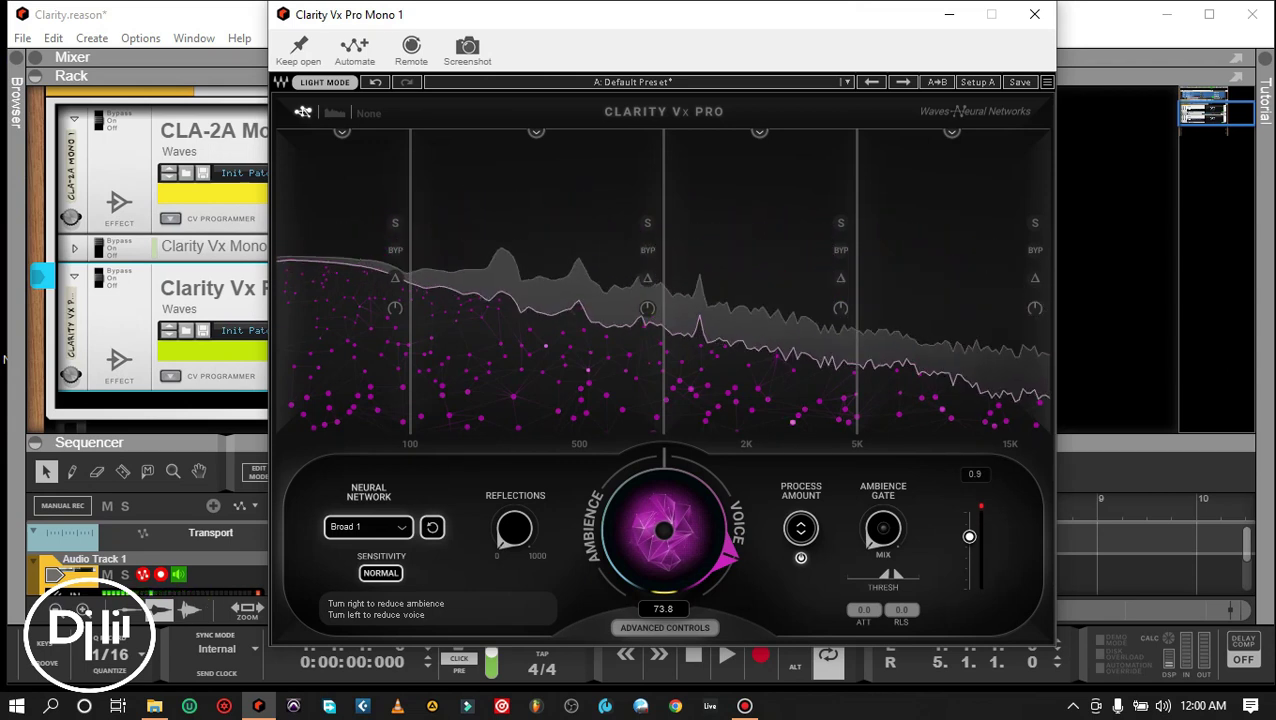
{"action": "left_click_drag", "start_coordinate": [664, 531], "coordinate": [664, 494]}
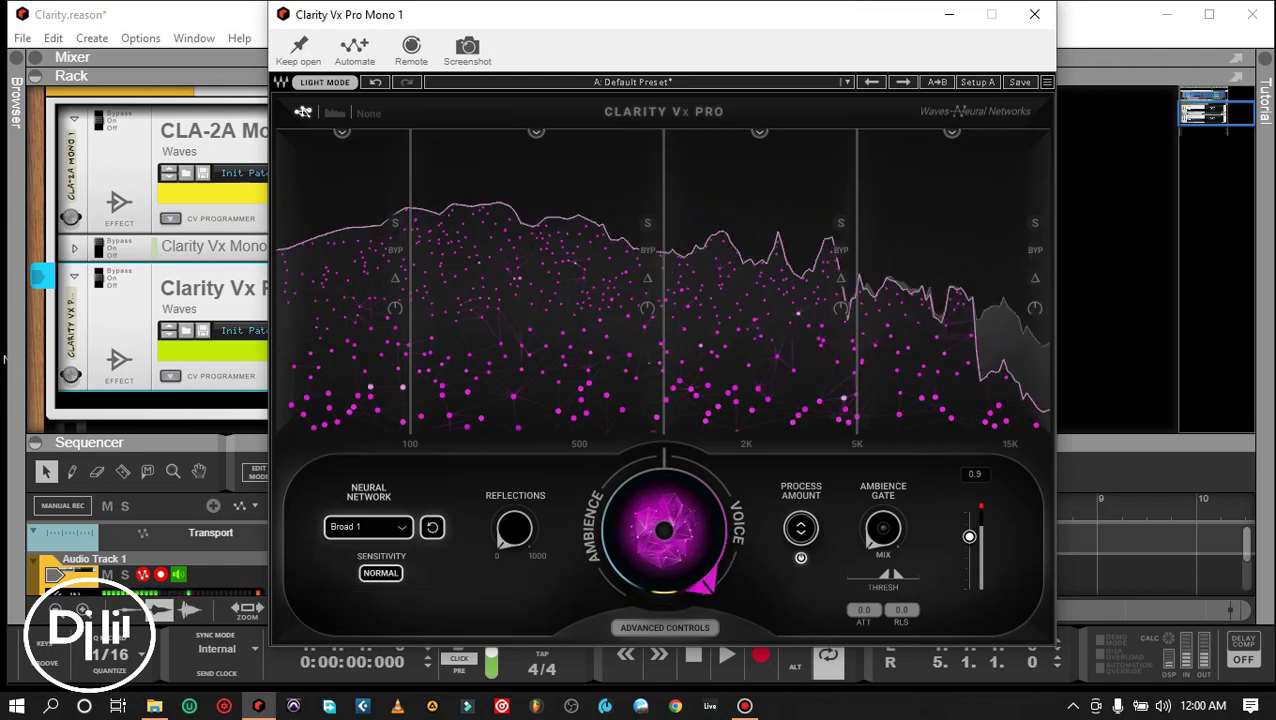
{"action": "left_click_drag", "start_coordinate": [664, 530], "coordinate": [664, 577]}
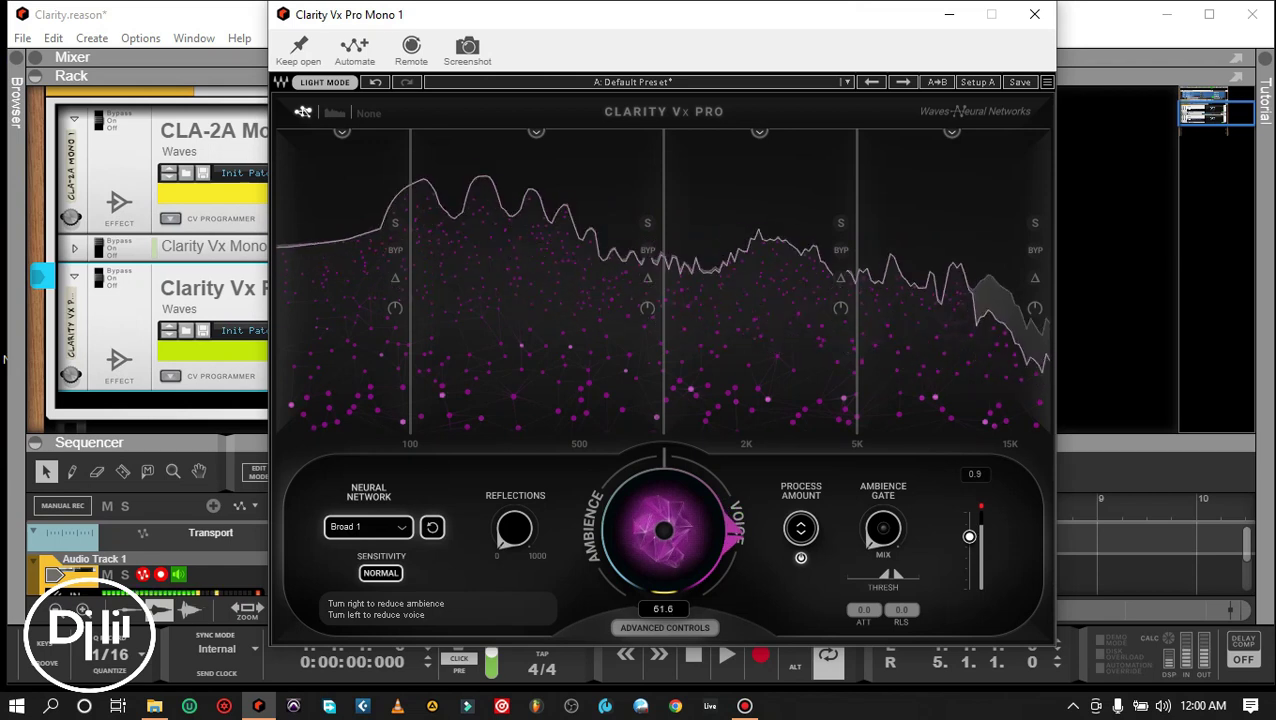
{"action": "mouse_move", "coordinate": [759, 132]}
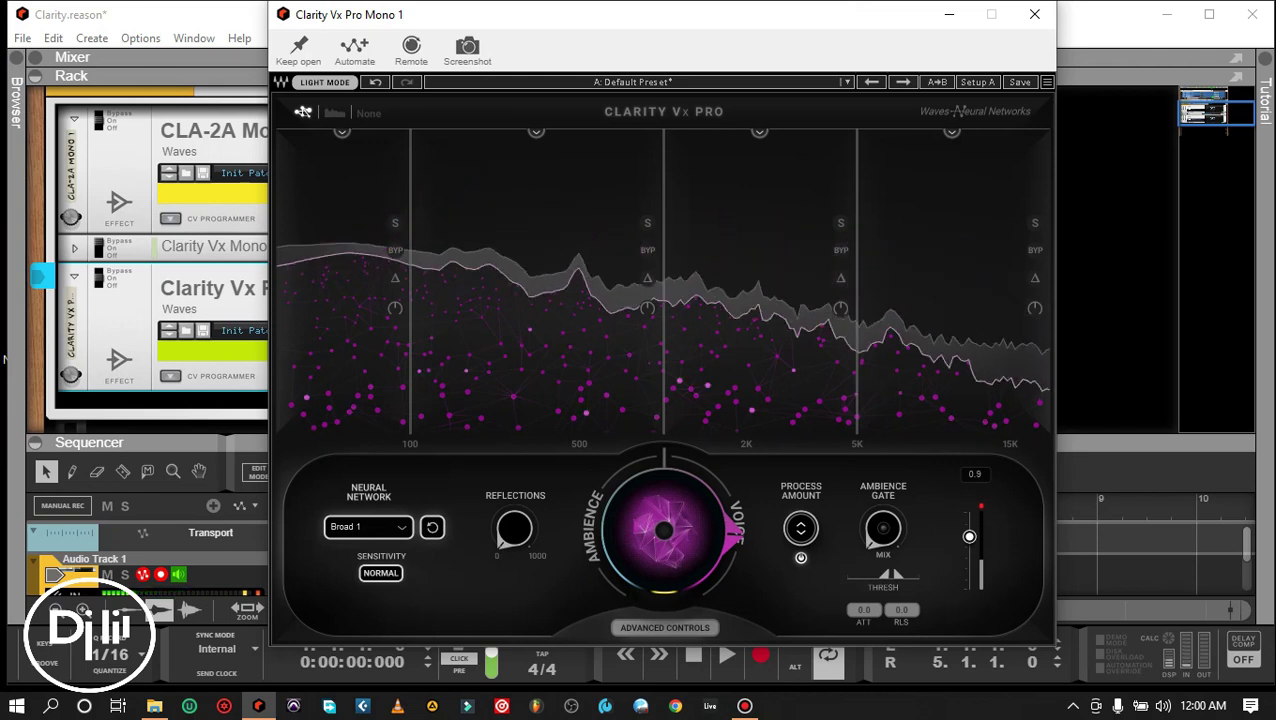
{"action": "mouse_move", "coordinate": [664, 531]}
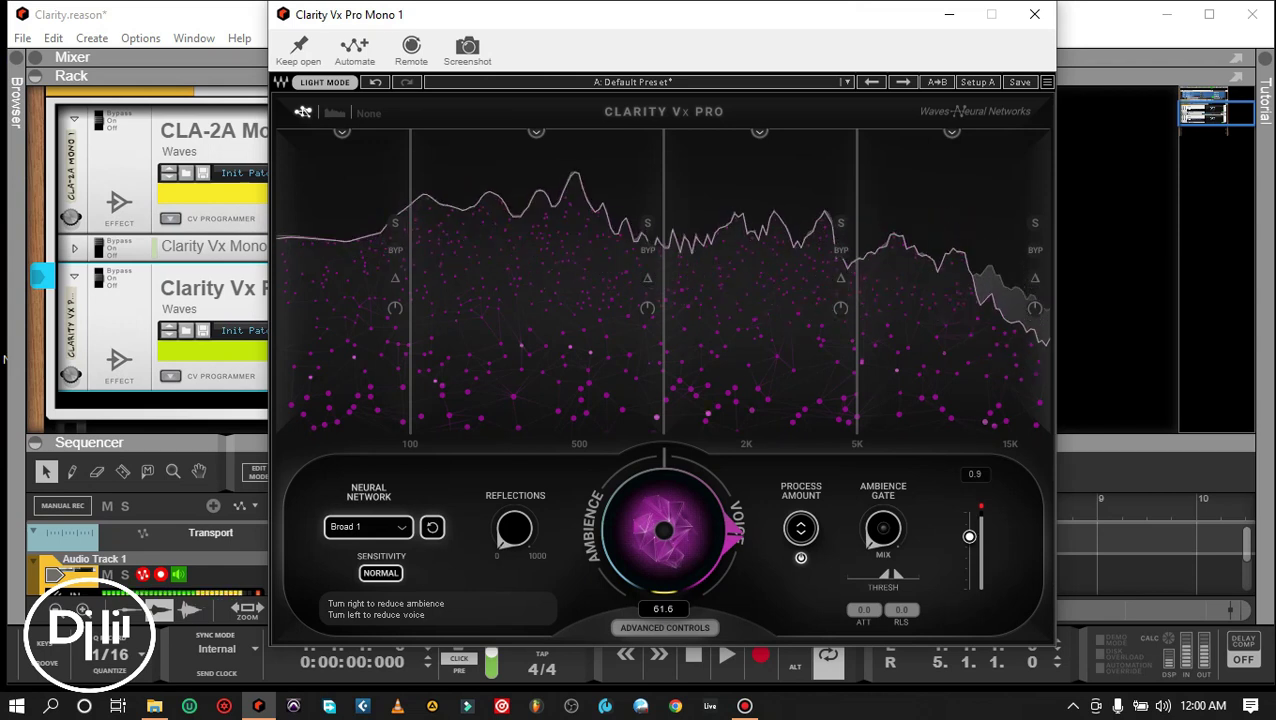
Step: Turn the Ambience/Voice knob fully toward ambience, raise it to 62.6, and return it to just above neutral
{"action": "left_click_drag", "start_coordinate": [664, 531], "coordinate": [664, 692]}
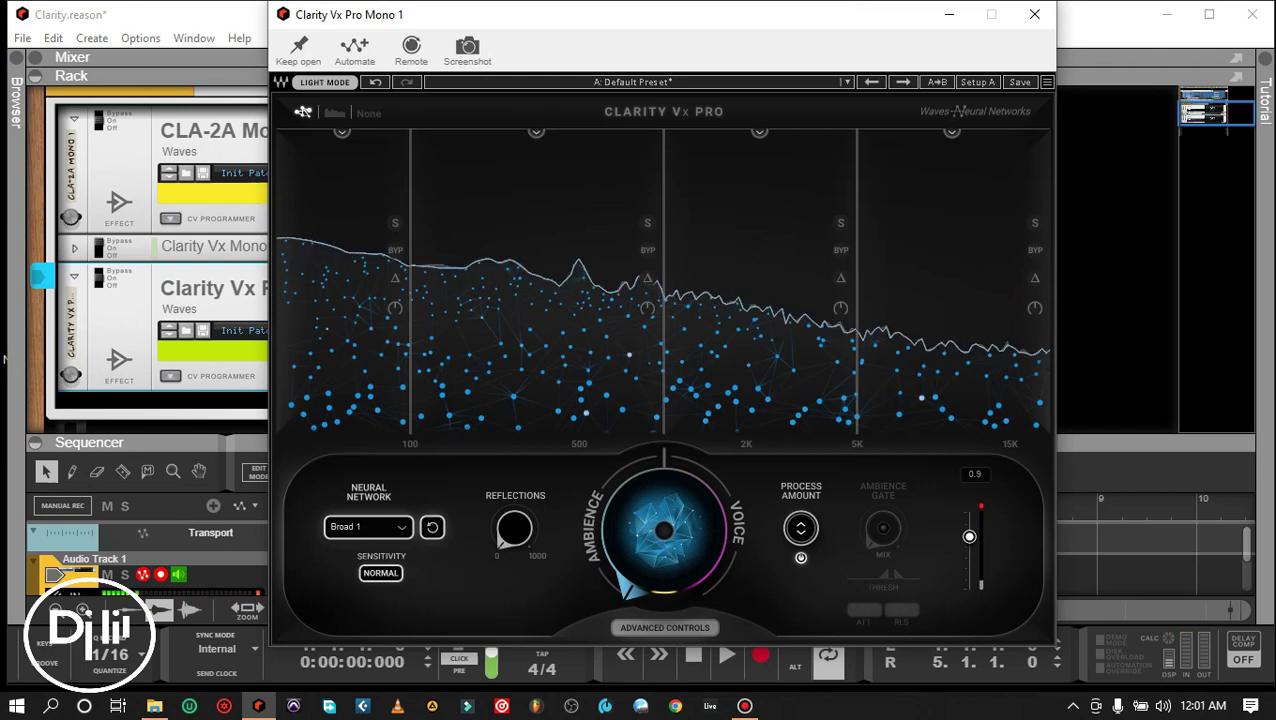
{"action": "left_click_drag", "start_coordinate": [664, 560], "coordinate": [664, 397]}
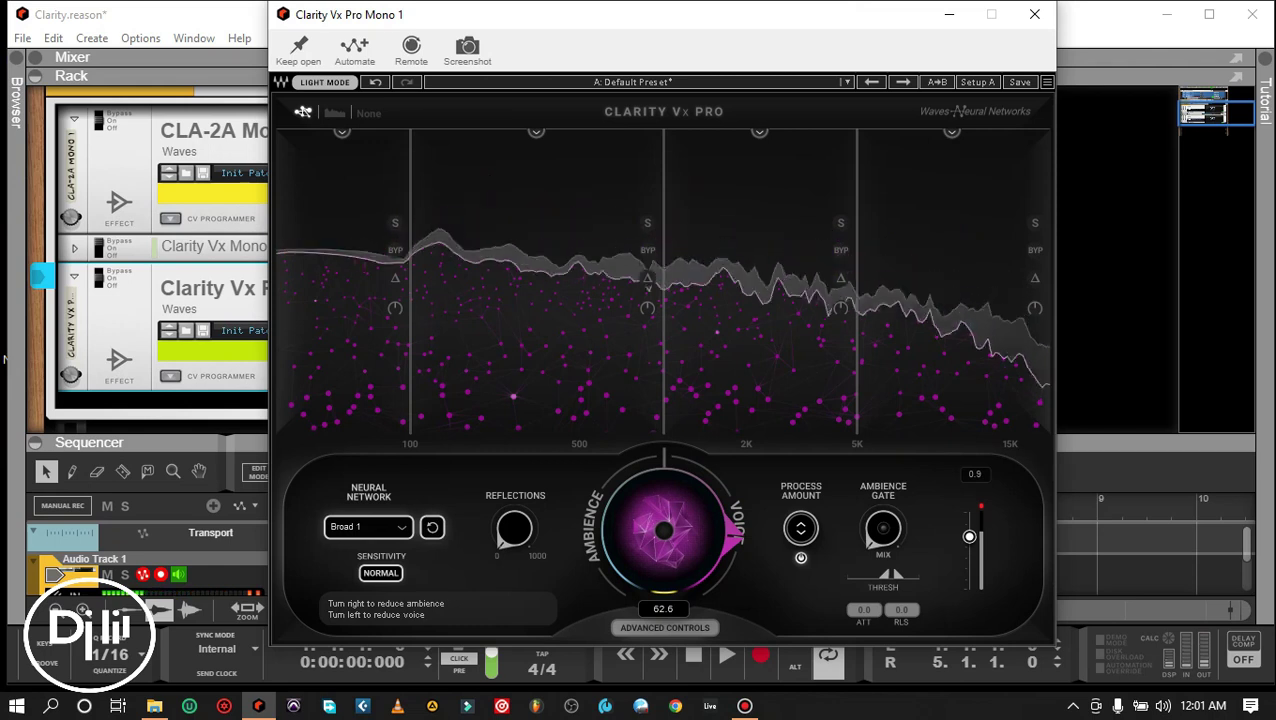
{"action": "left_click_drag", "start_coordinate": [664, 397], "coordinate": [664, 453]}
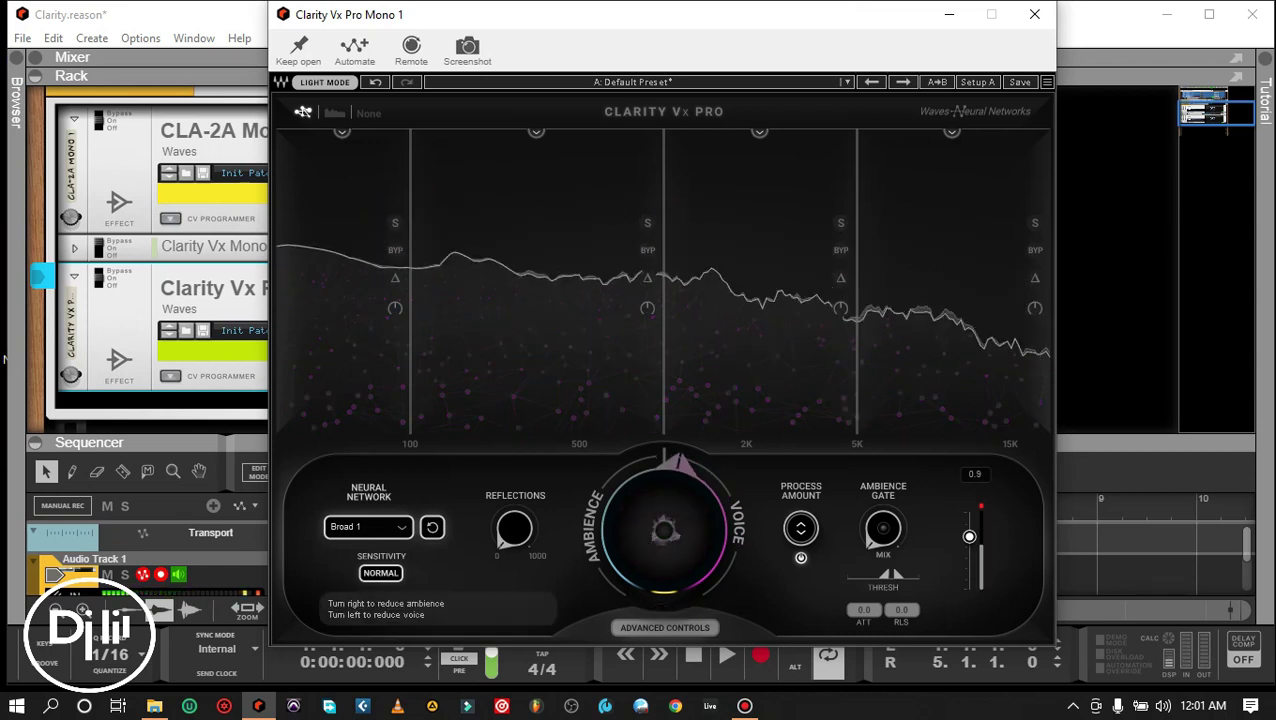
Step: Nudge the Ambience/Voice knob slightly toward voice in small amounts and set it to 52.2
{"action": "left_click_drag", "start_coordinate": [664, 530], "coordinate": [664, 526]}
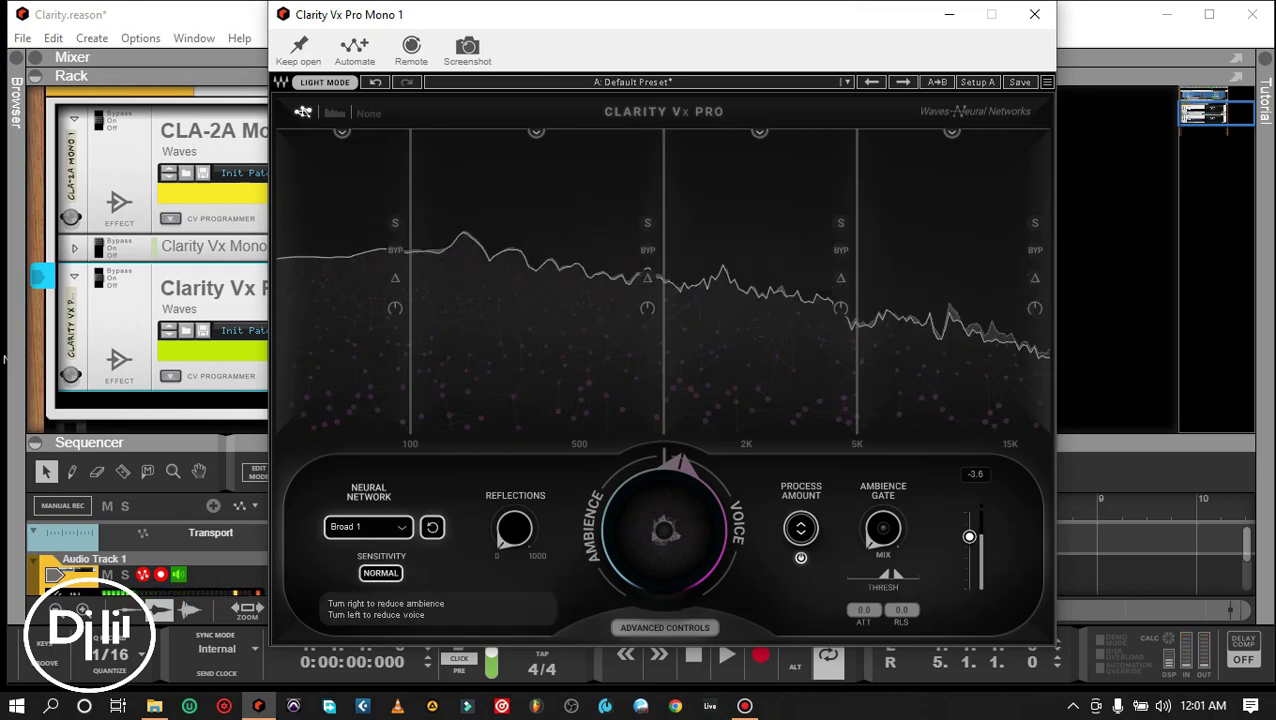
{"action": "left_click_drag", "start_coordinate": [664, 530], "coordinate": [664, 519]}
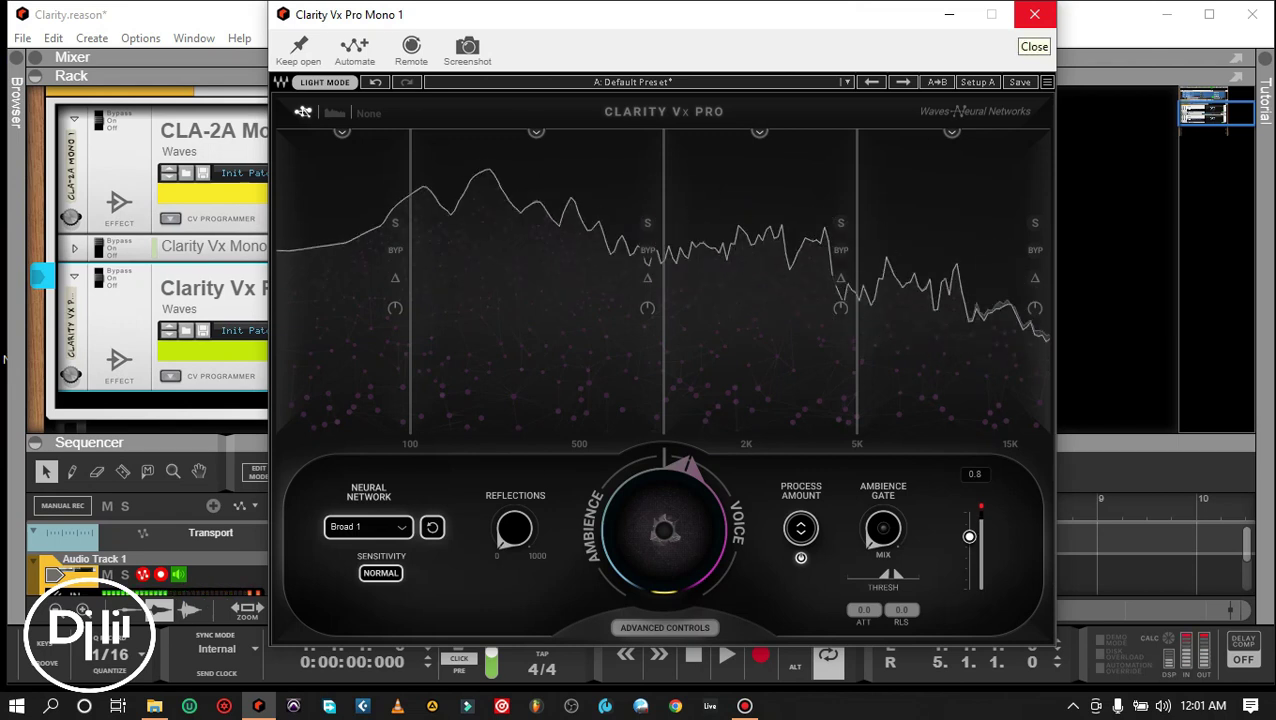
{"action": "left_click_drag", "start_coordinate": [664, 530], "coordinate": [664, 488]}
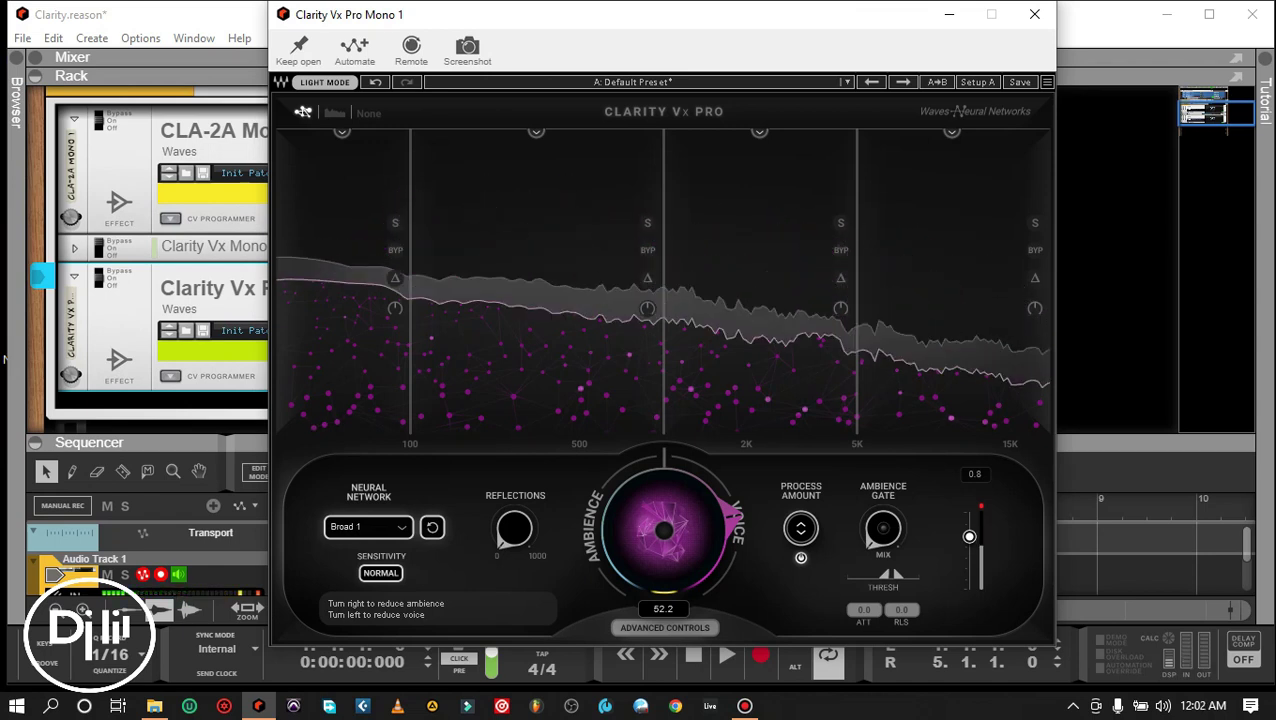
{"action": "mouse_move", "coordinate": [536, 132]}
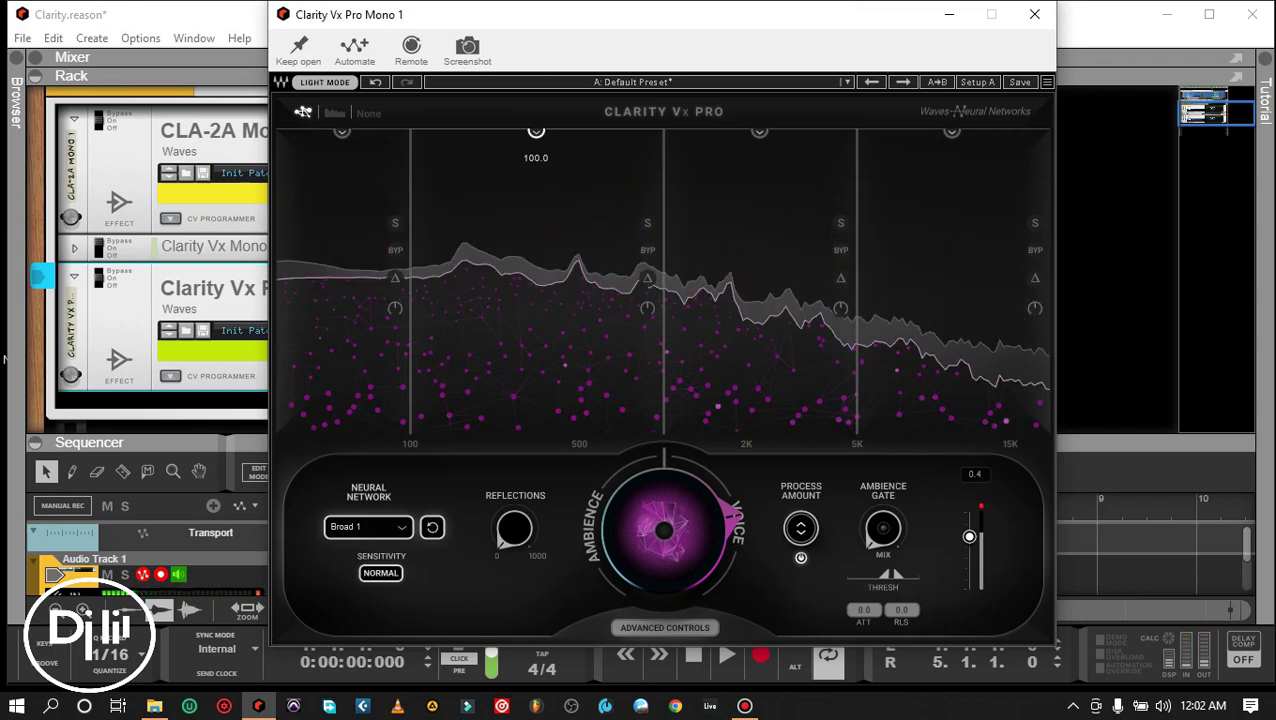
{"action": "mouse_move", "coordinate": [664, 531]}
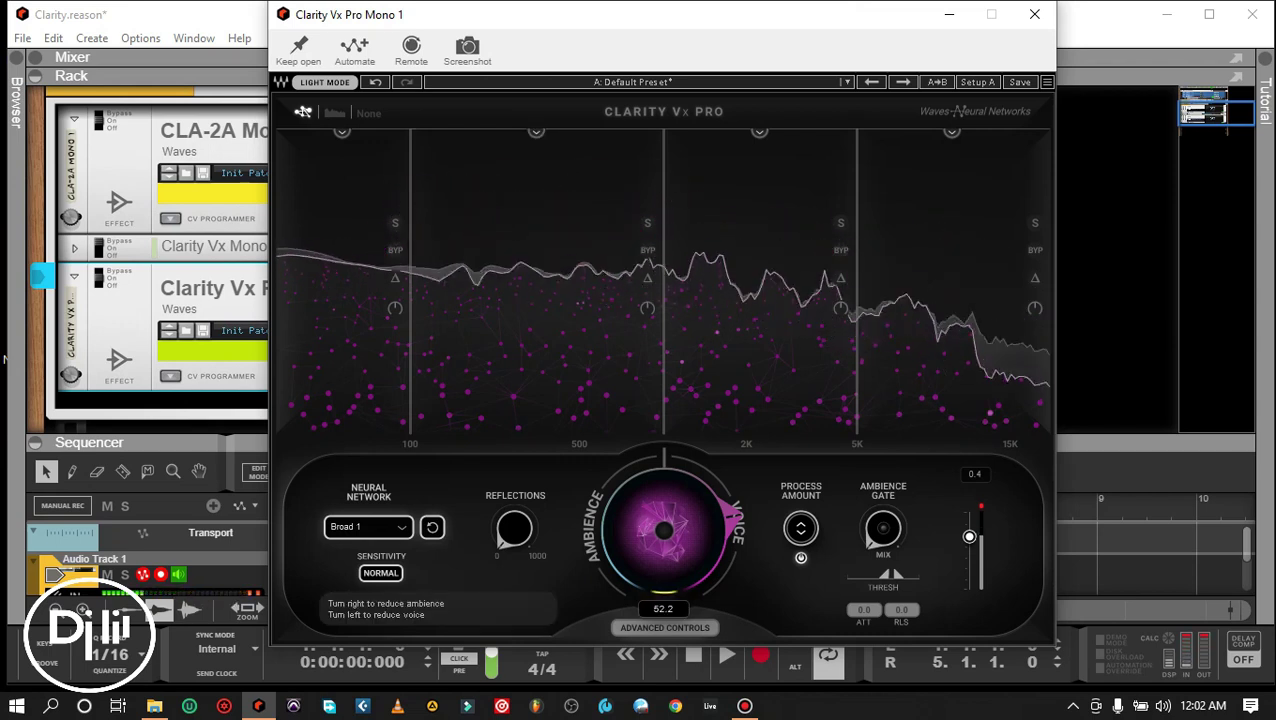